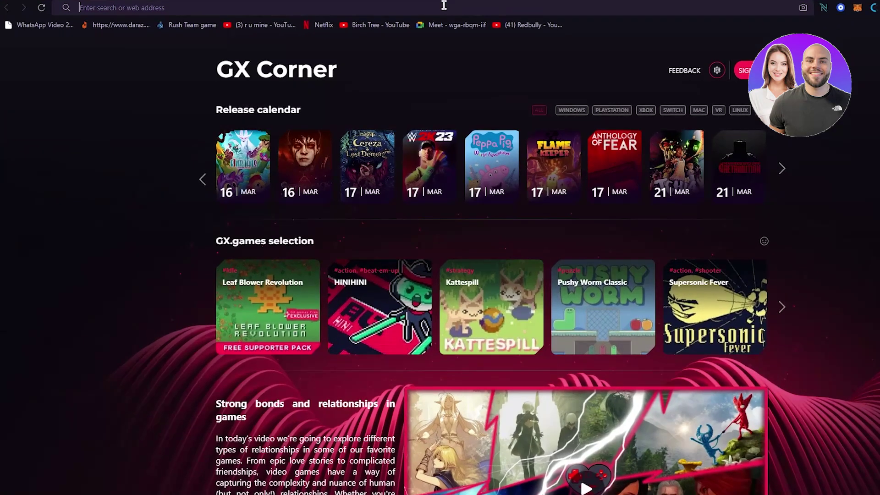
Step: Go to the canva.com website in the browser
left_click(444, 5)
type("canva.com")
key("Return")
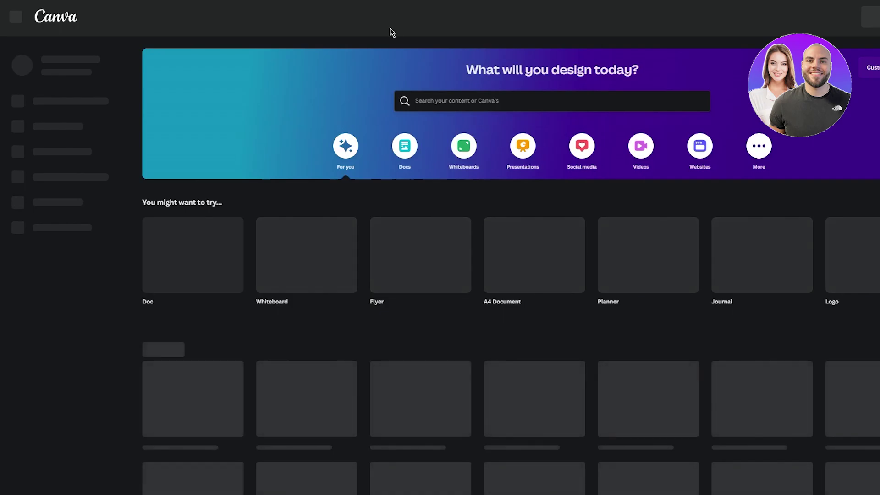
Step: Search the templates for "newletter" and open the suggested Newsletter template category
left_click(442, 101)
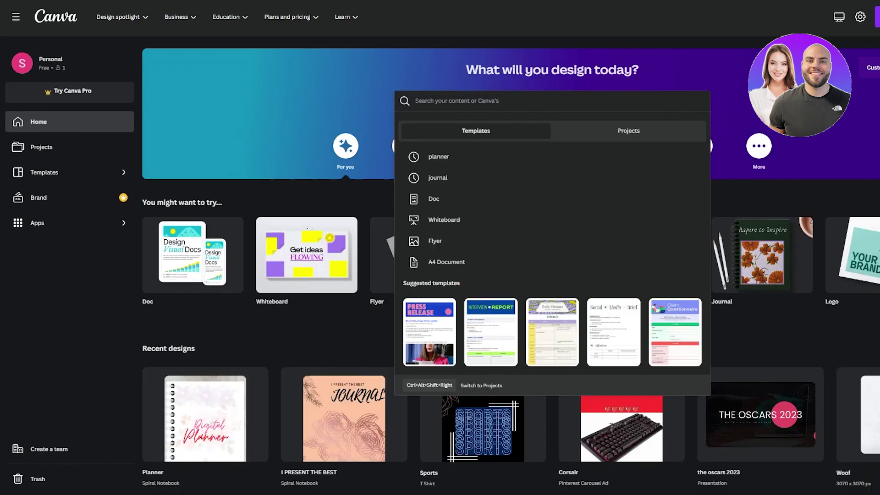
type("newletter")
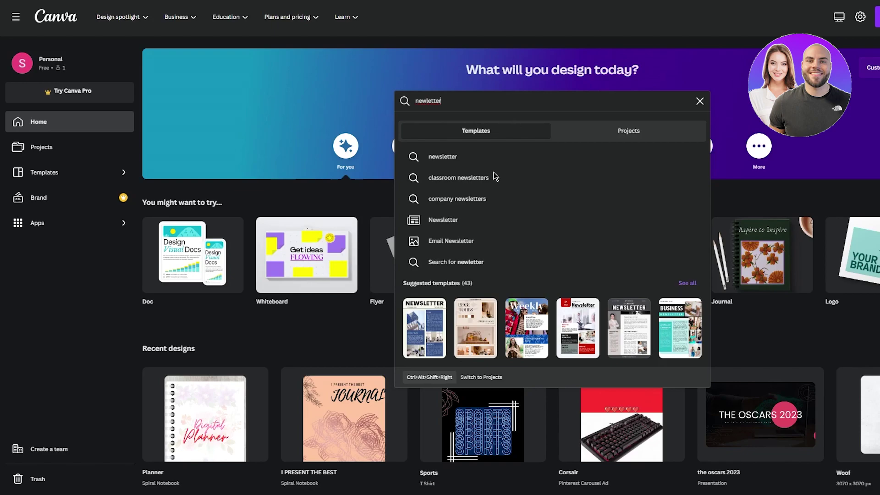
left_click(477, 221)
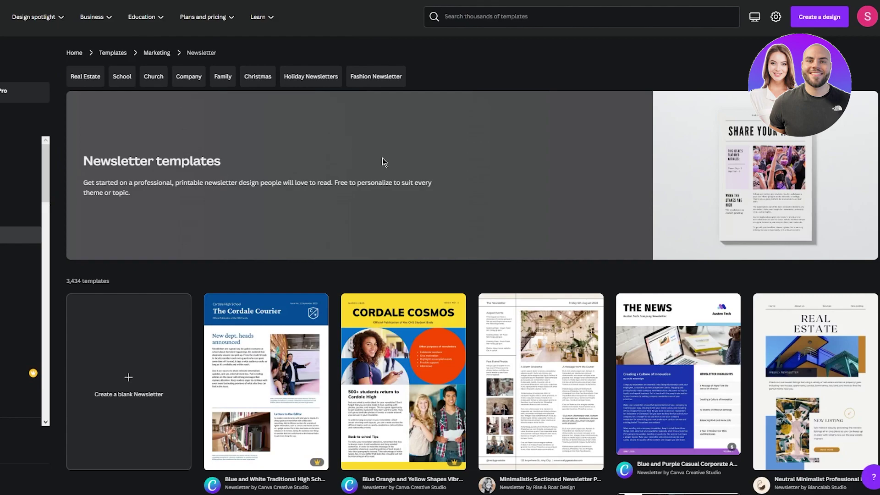
Step: Browse the newsletter templates to compare the available designs and layouts
scroll(382, 158, "down", 5)
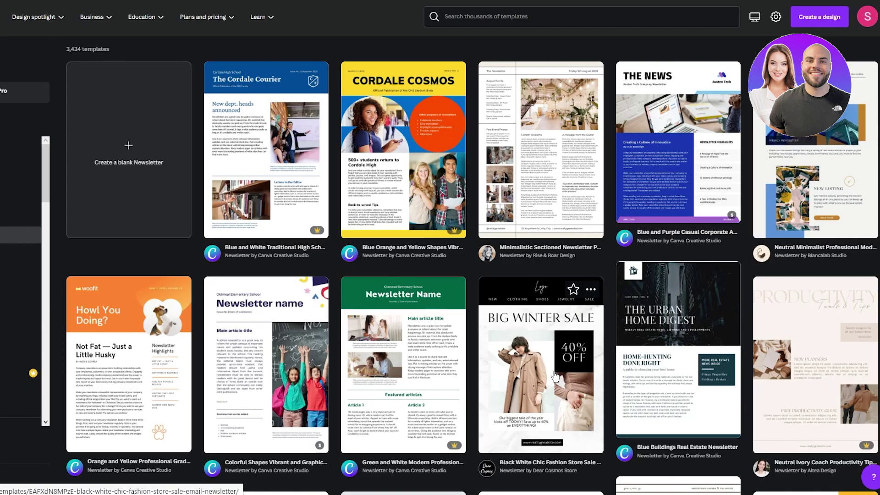
scroll(554, 377, "down", 4)
scroll(553, 305, "down", 4)
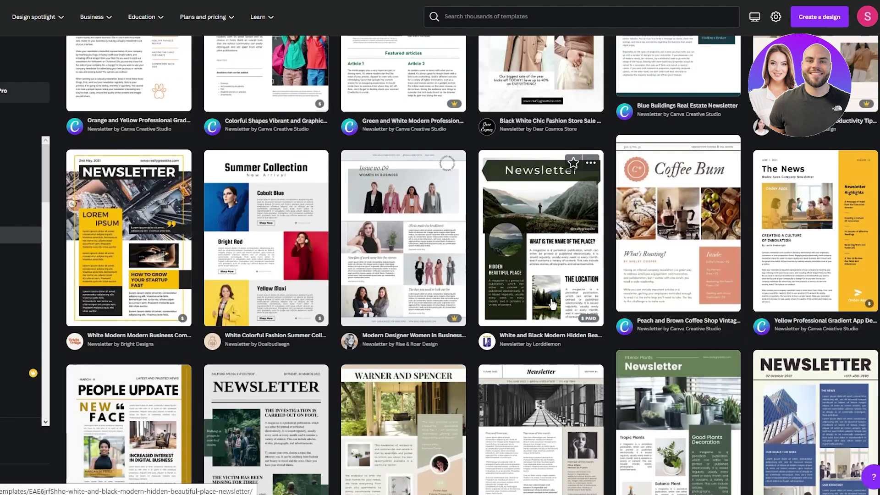
scroll(552, 305, "up", 3)
scroll(489, 198, "down", 5)
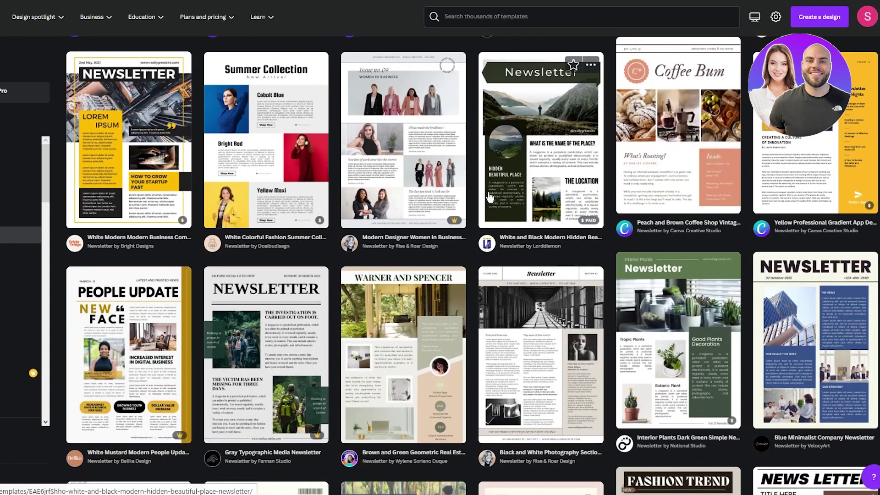
scroll(422, 178, "down", 3)
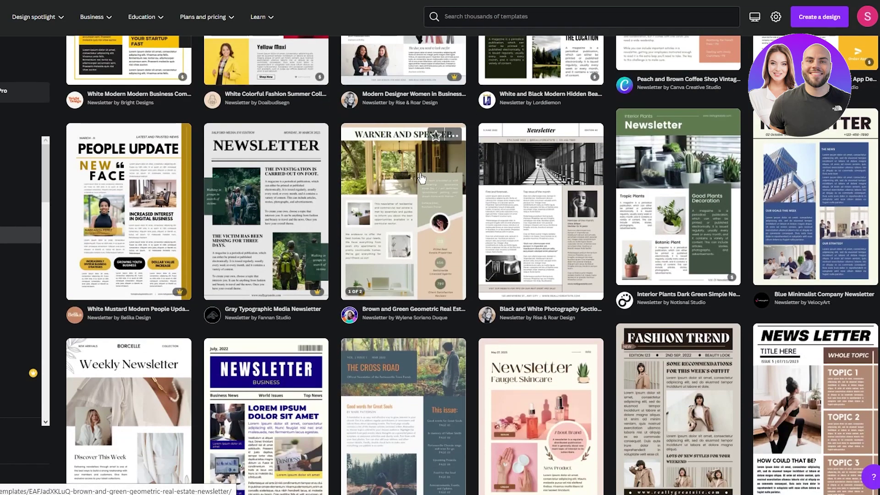
scroll(422, 178, "down", 1)
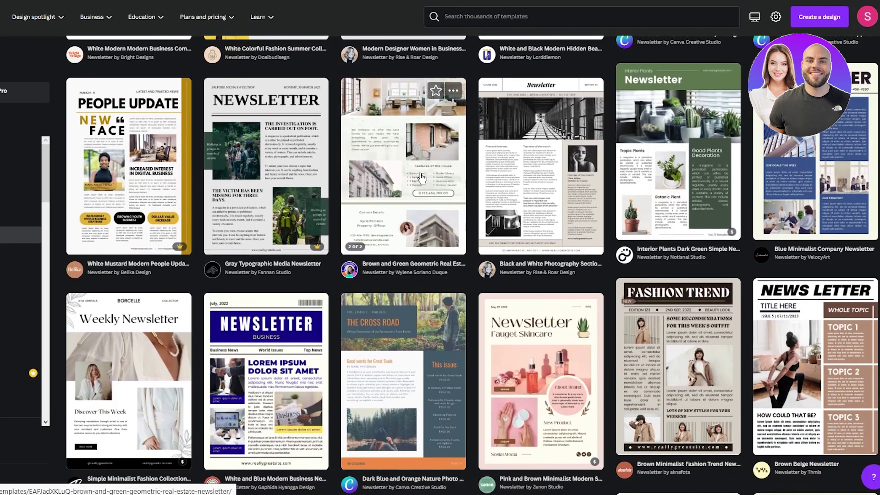
scroll(487, 179, "up", 6)
scroll(487, 178, "up", 8)
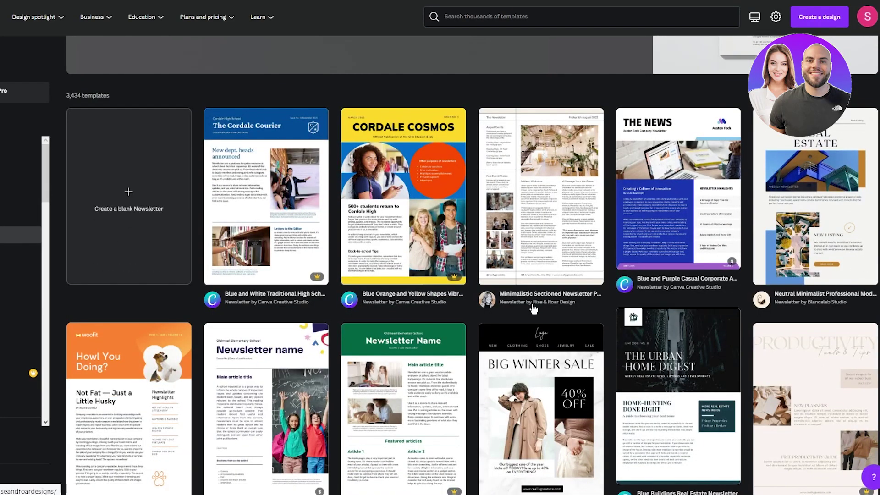
scroll(533, 309, "down", 15)
scroll(533, 309, "down", 4)
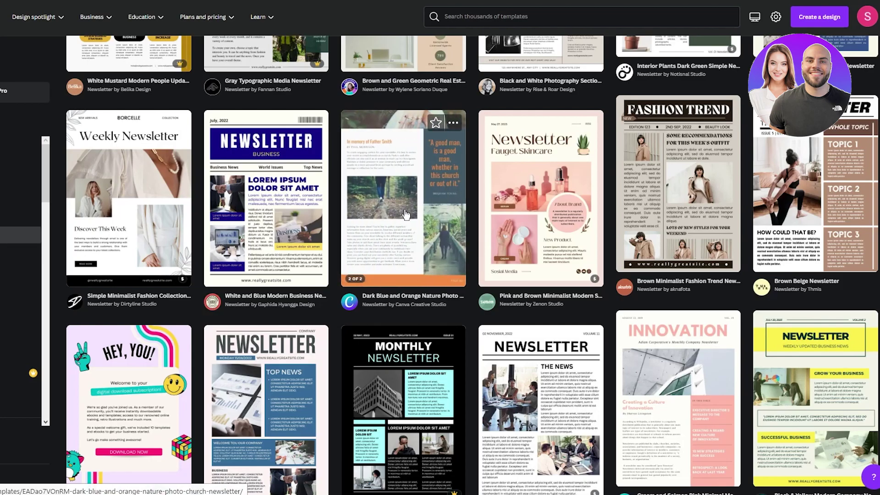
scroll(405, 213, "down", 5)
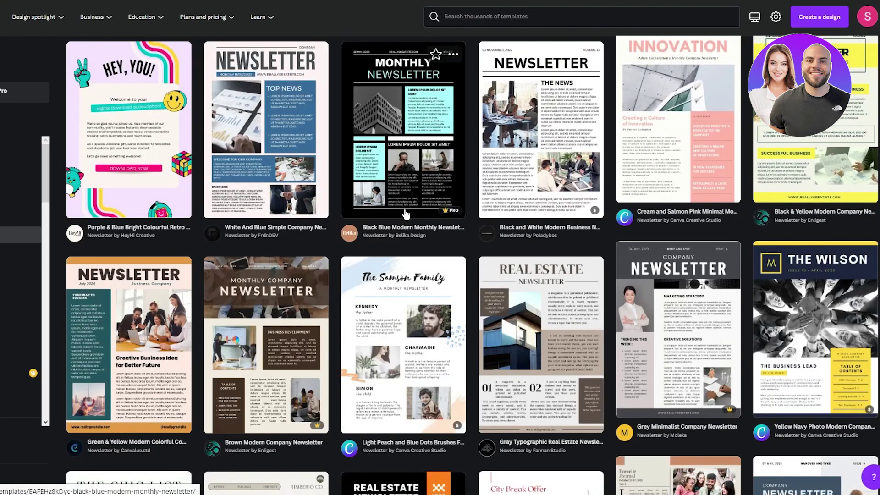
scroll(405, 213, "up", 7)
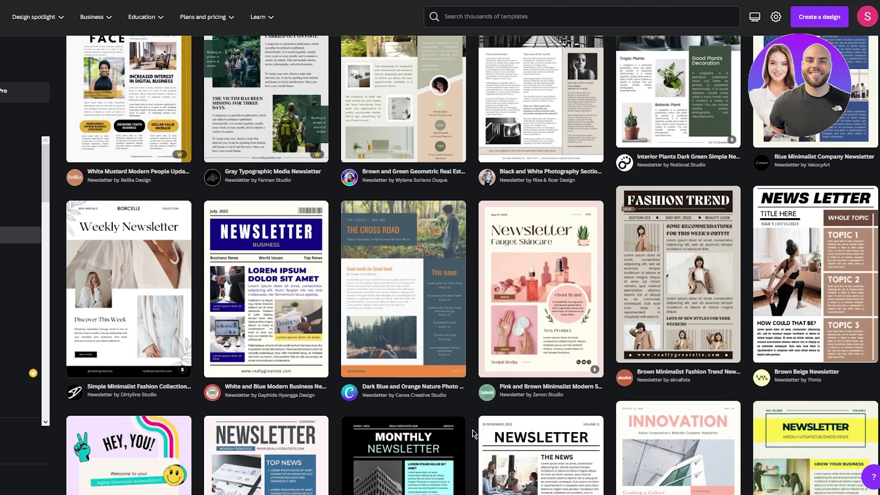
Step: Choose the White and Blue Modern Business Newsletter template and open it for customizing
left_click(275, 293)
left_click(629, 118)
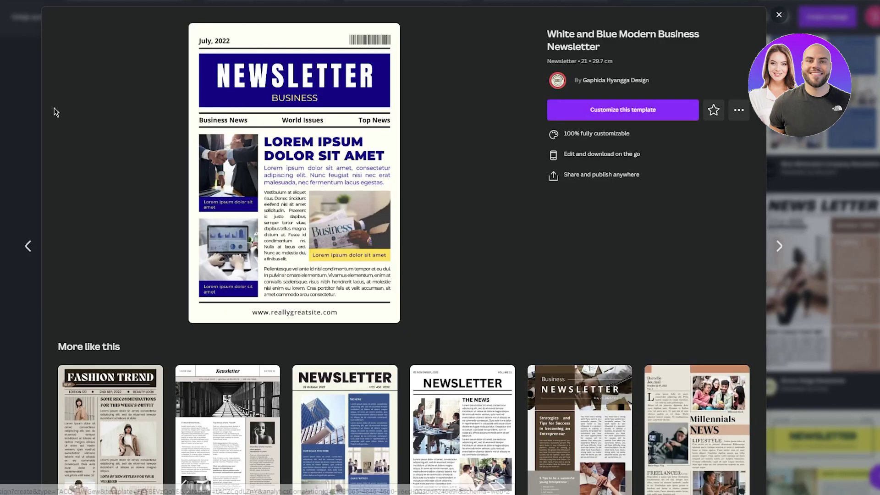
key("Escape")
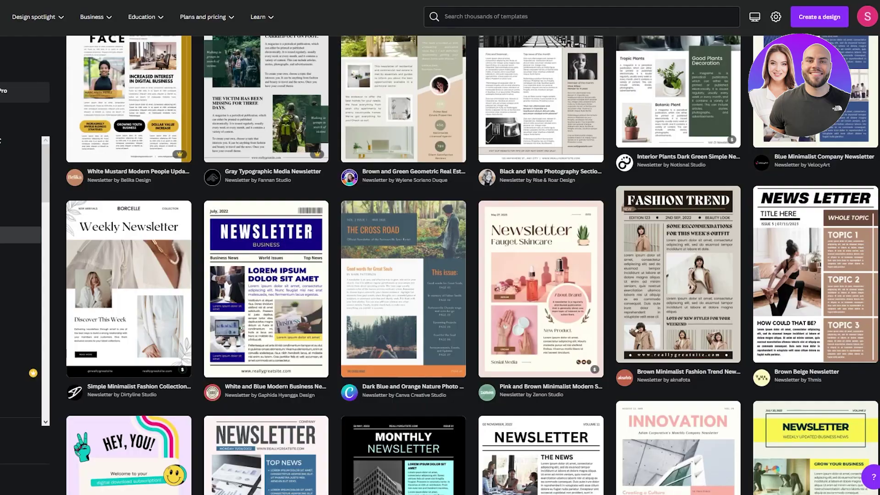
scroll(206, 268, "up", 10)
left_click(177, 354)
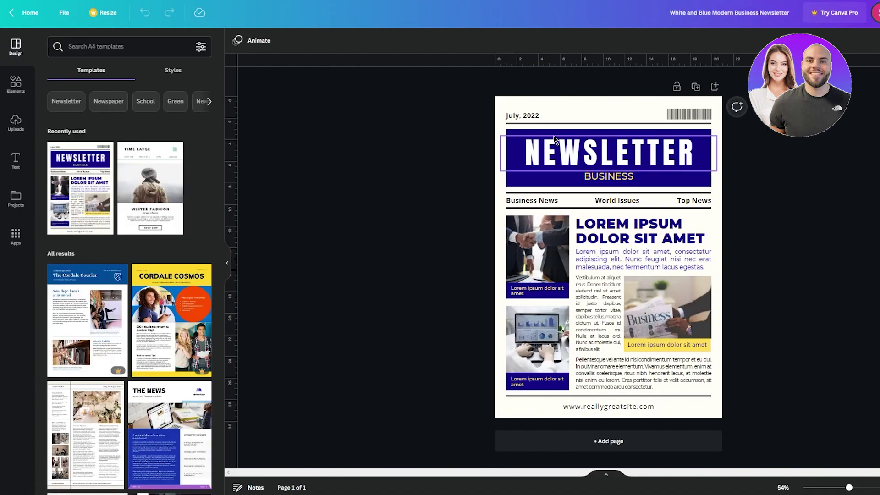
Step: Change the date line above the newsletter title to "March, 2023"
left_click(535, 117)
triple_click(540, 116)
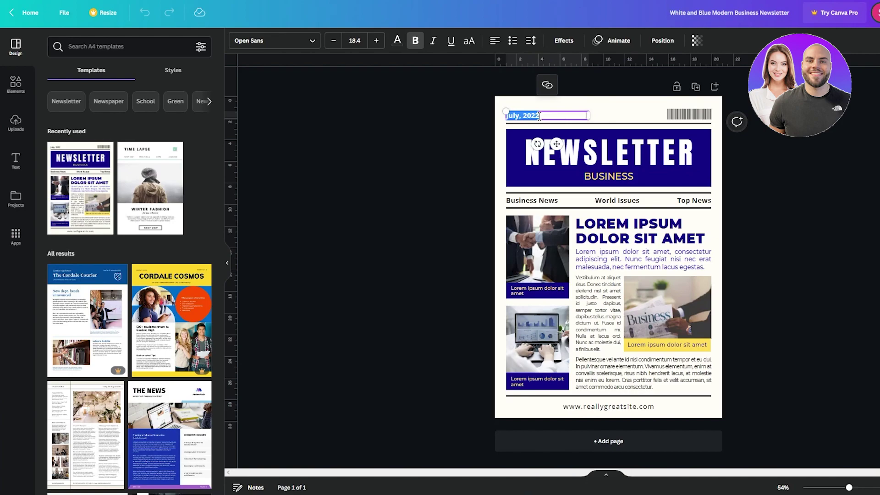
type("March")
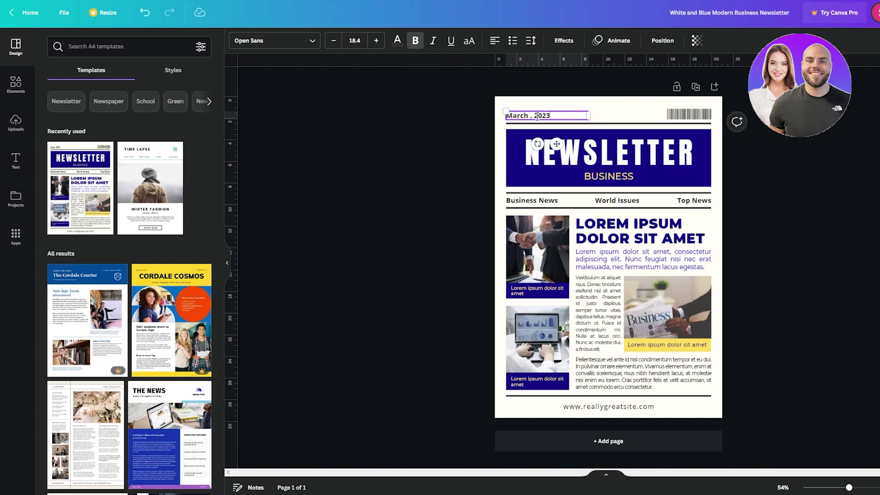
key("BackSpace")
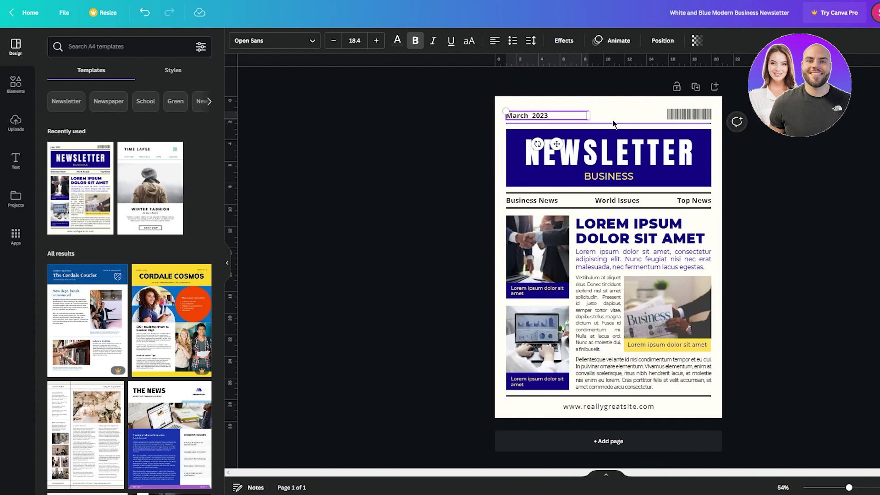
type(",")
left_click(612, 118)
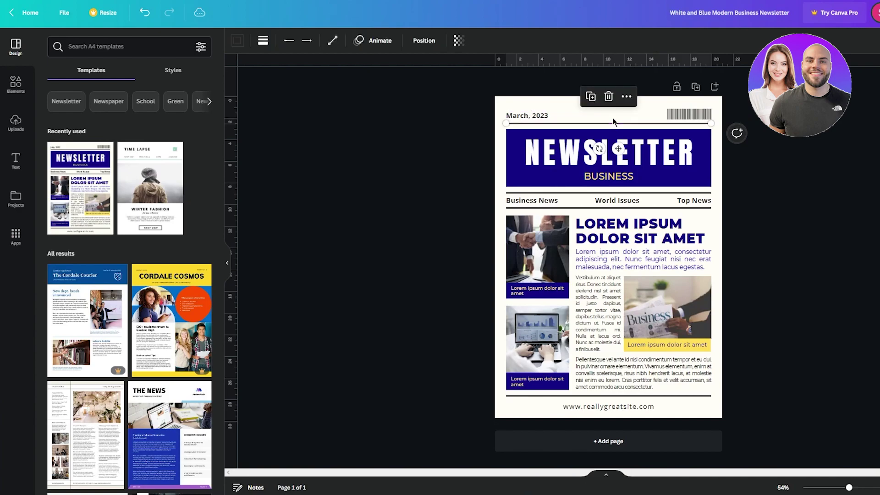
Step: Replace the "BUSINESS" subtitle under the newsletter title with "IT & TECHNOLOGY"
double_click(636, 181)
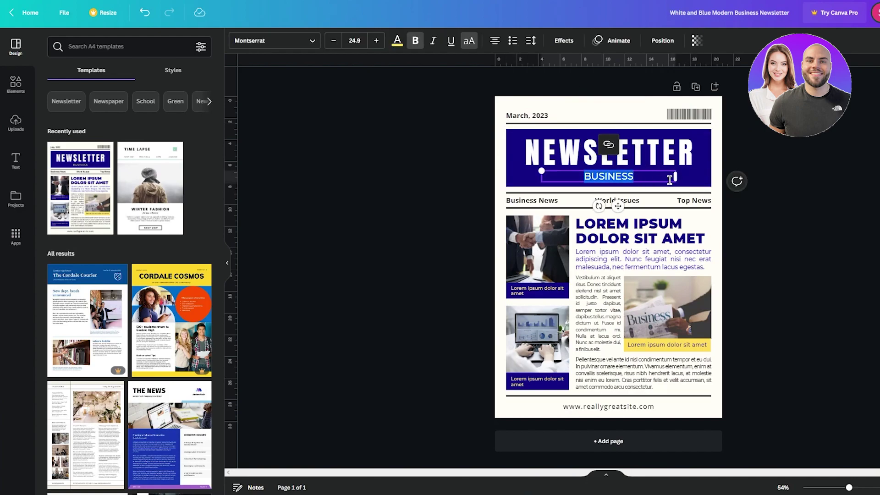
type("COMP")
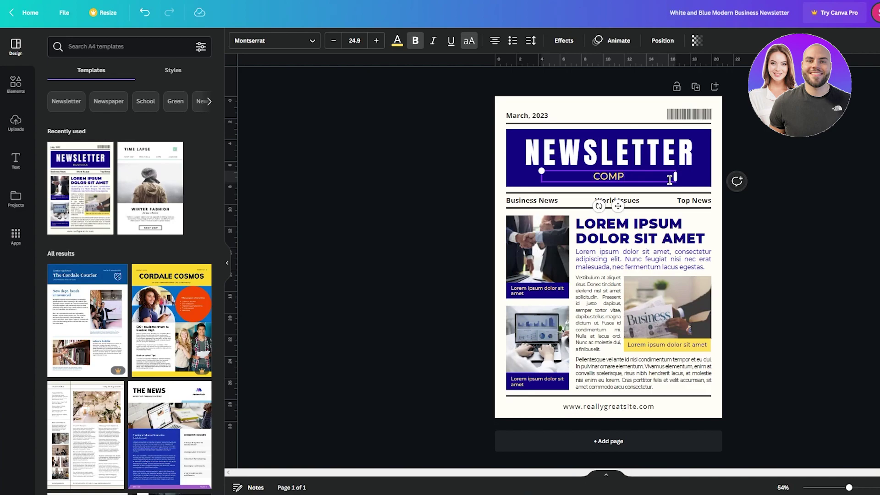
key("BackSpace")
key("BackSpace")
key("BackSpace")
type("IT")
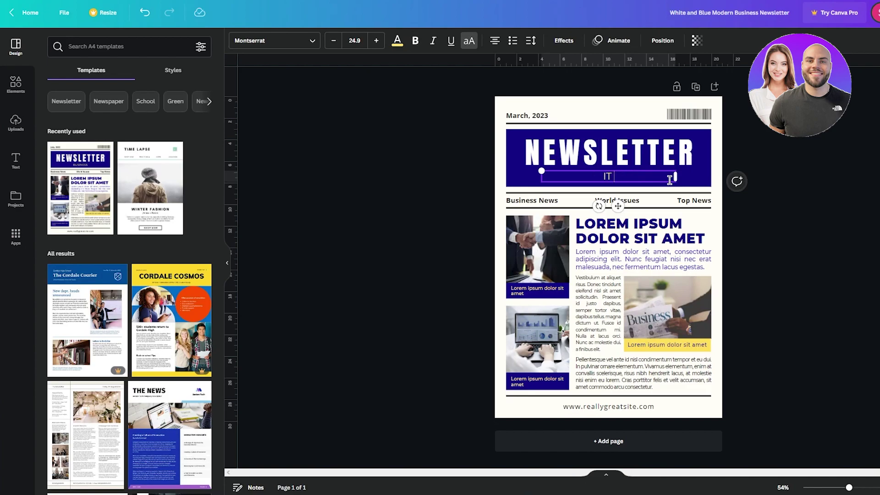
type(" & TECHNOLOGY")
key("Escape")
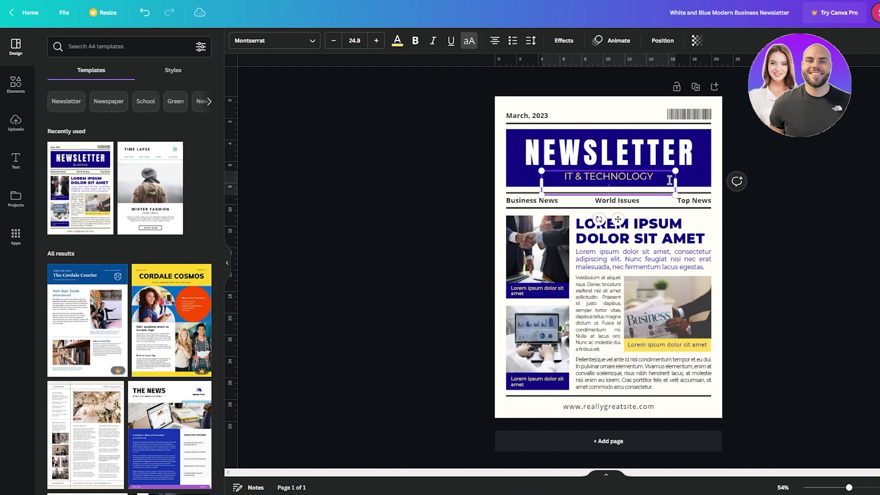
left_click(805, 191)
Step: Rename the section headings "Business News" and "World Issues" to "Tech News" and "Rise of IT"
double_click(545, 201)
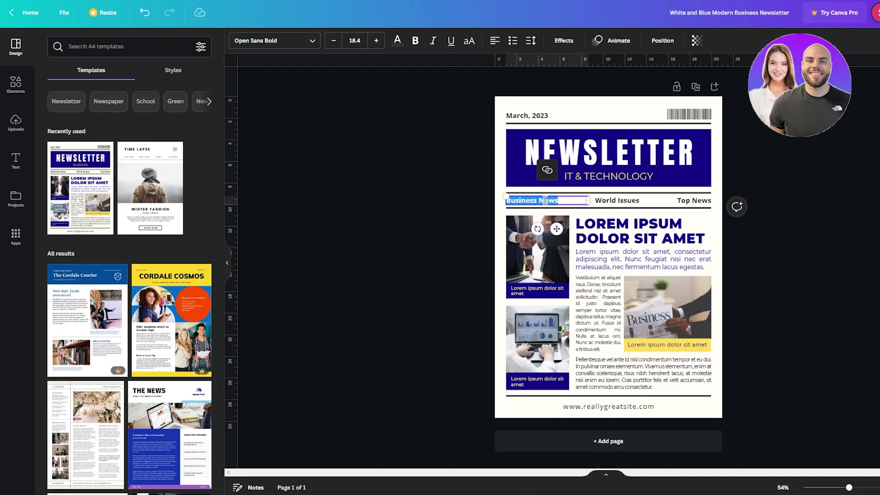
type("I")
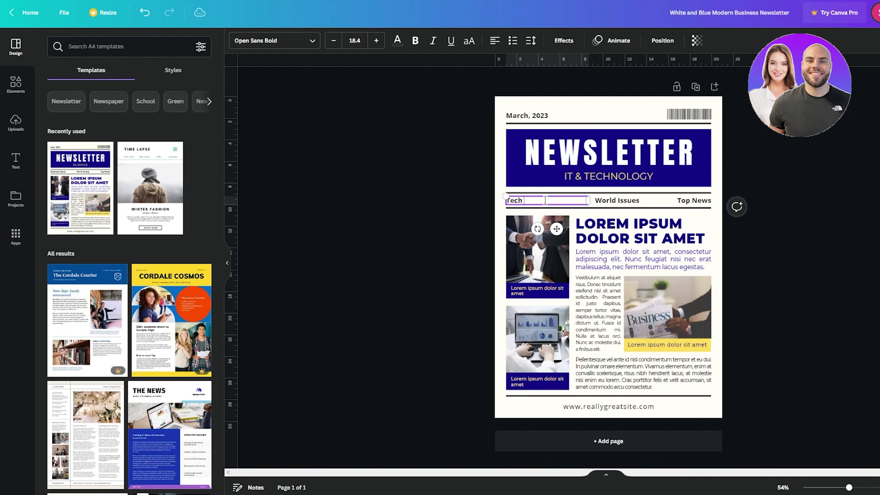
type("ech News")
double_click(614, 201)
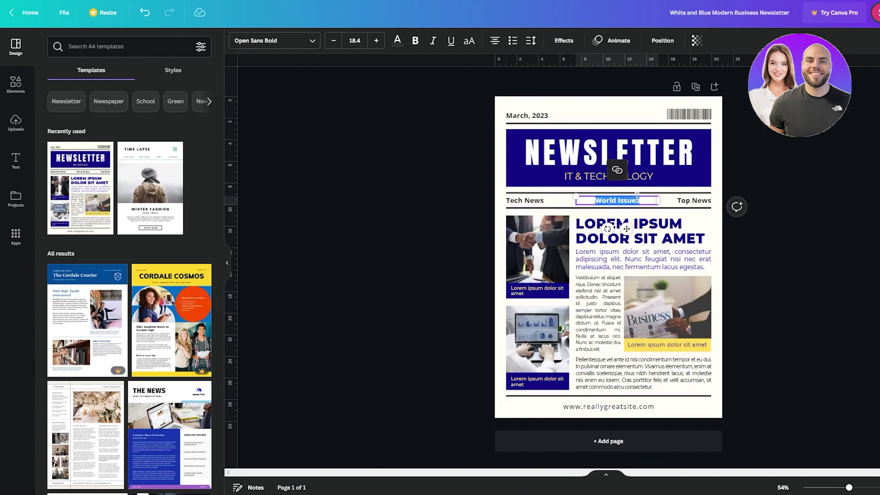
type("R")
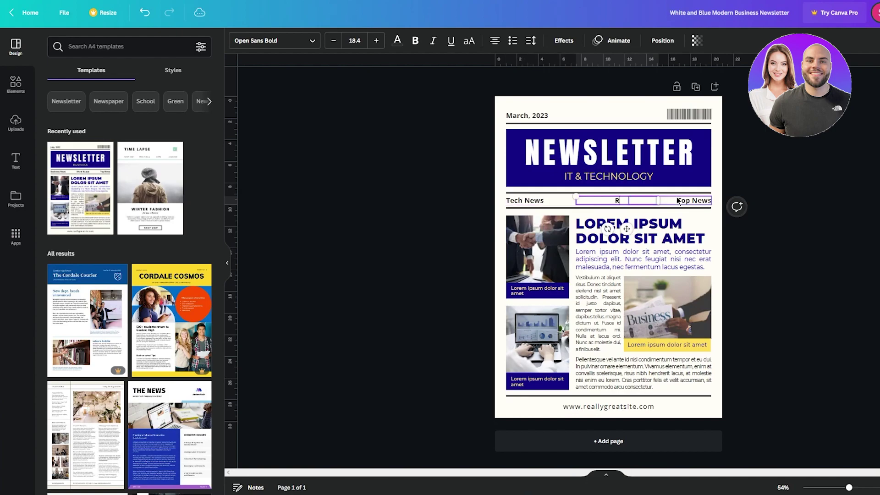
type("ise of IT")
left_click(727, 205)
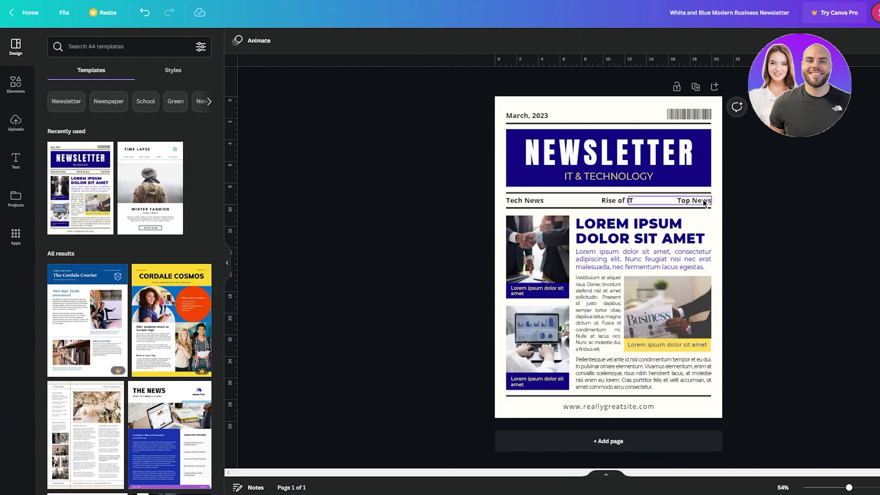
Step: Set the newsletter page's background colour to pure white (#FFFFFF)
double_click(618, 235)
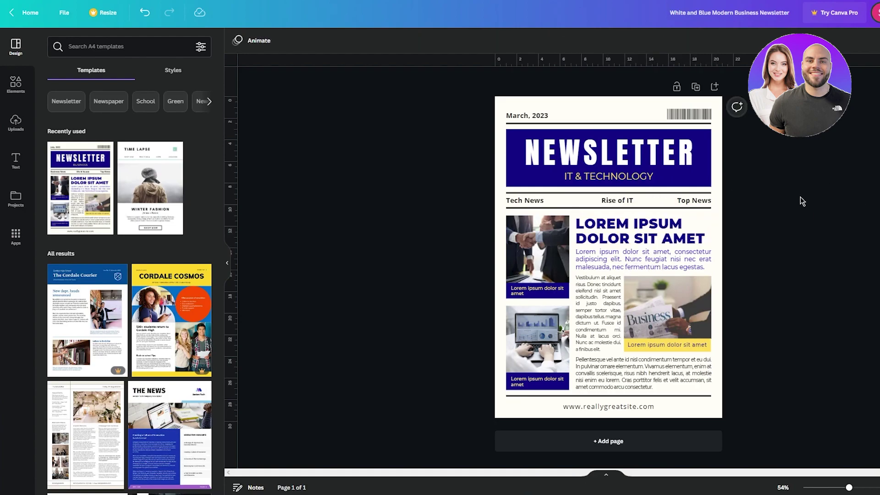
left_click(653, 225)
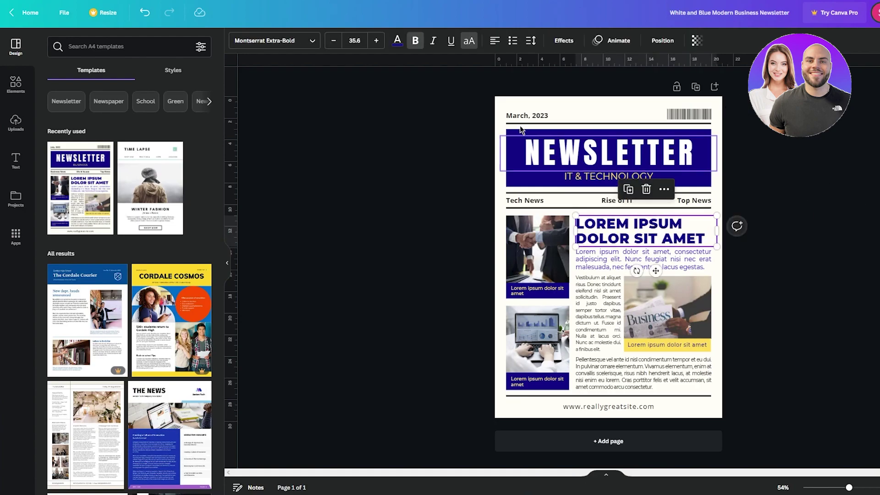
left_click(556, 109)
left_click(237, 40)
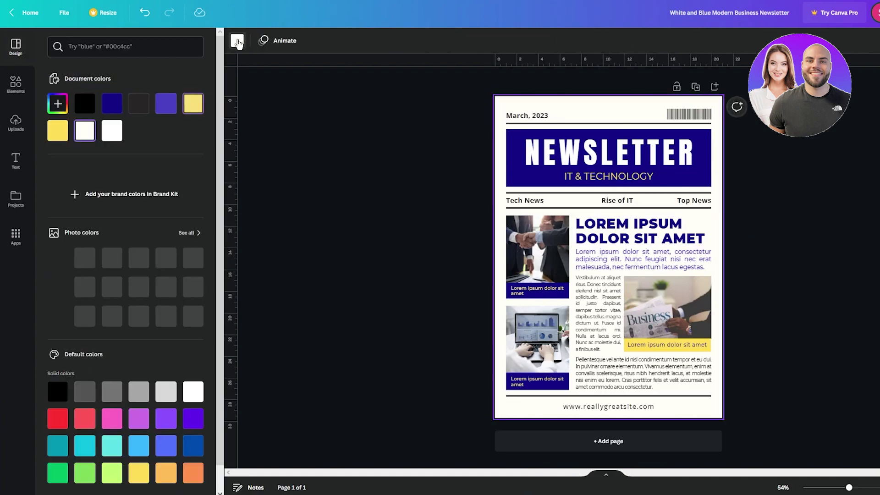
left_click(112, 130)
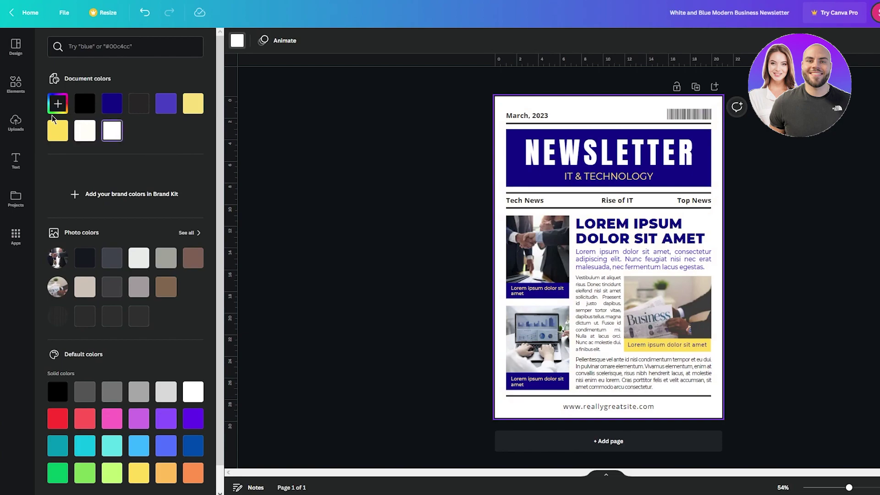
left_click(58, 104)
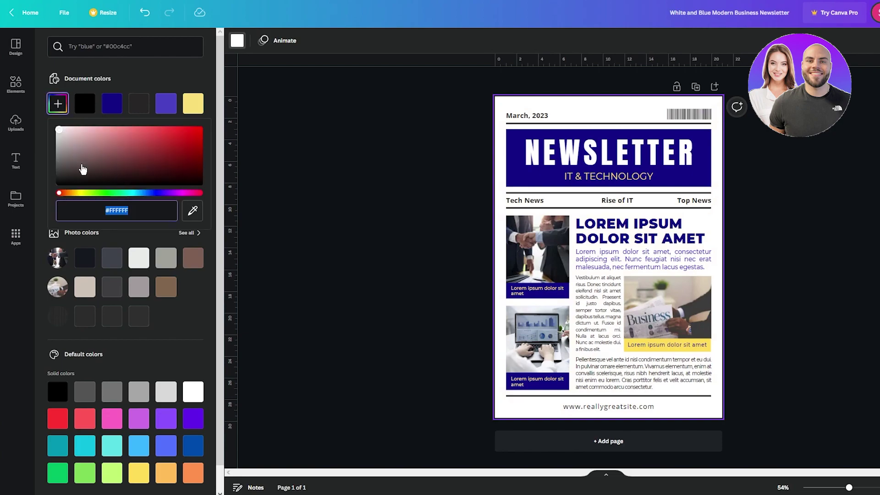
left_click(302, 188)
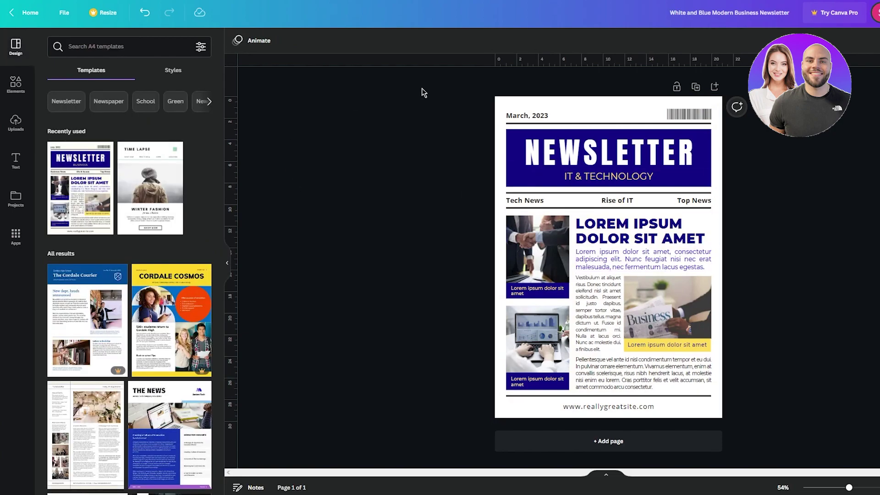
Step: Try pale yellow, violet and a custom light green as the newsletter page's background colour
left_click(533, 104)
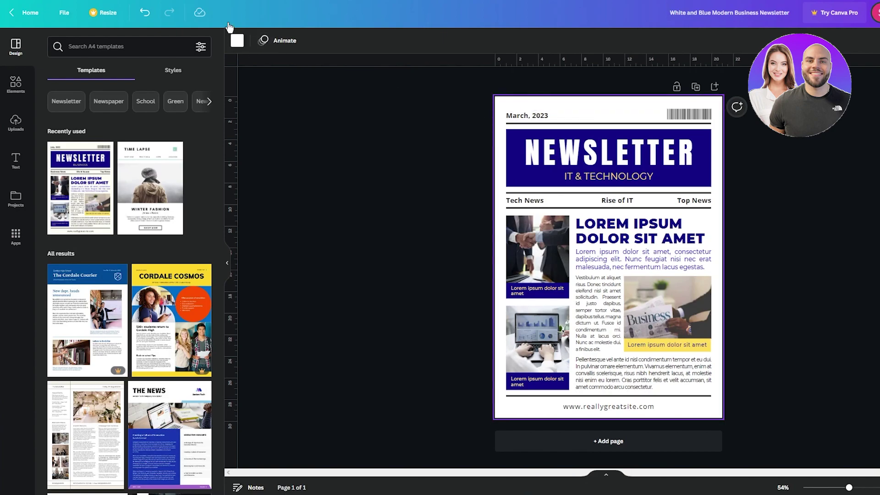
left_click(237, 40)
left_click(193, 105)
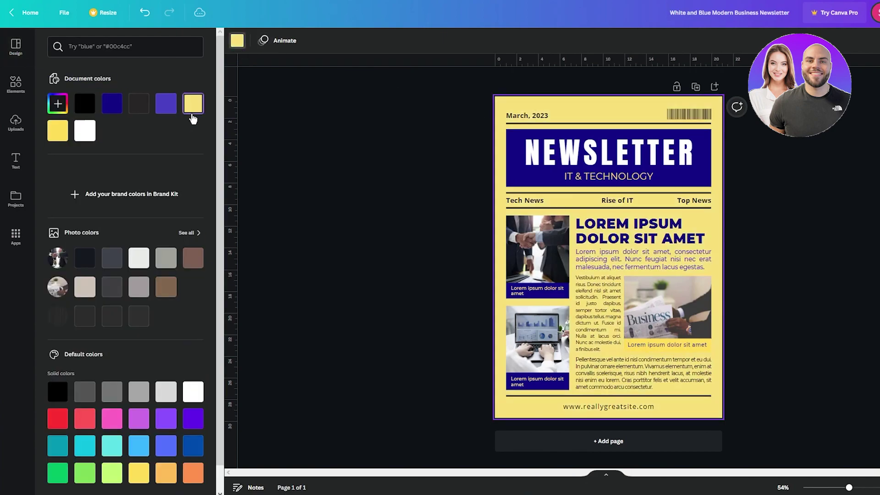
left_click(166, 103)
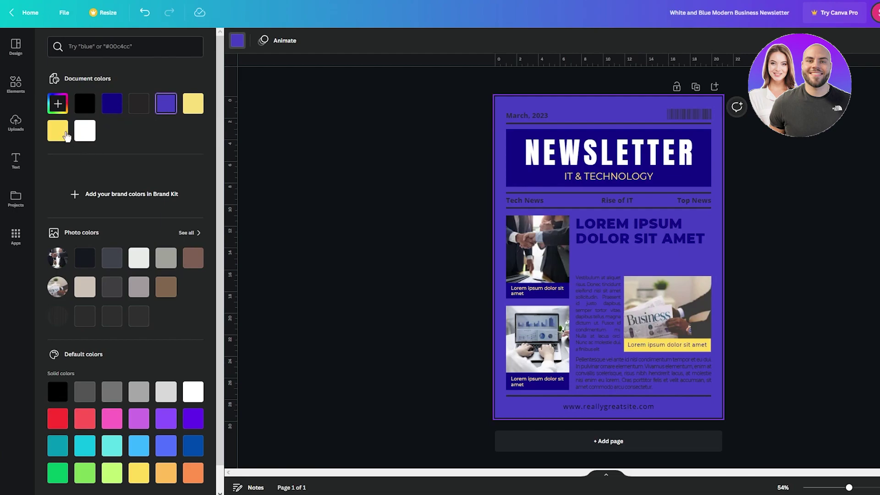
left_click(58, 103)
left_click(108, 193)
left_click_drag(155, 138, 105, 127)
left_click(372, 163)
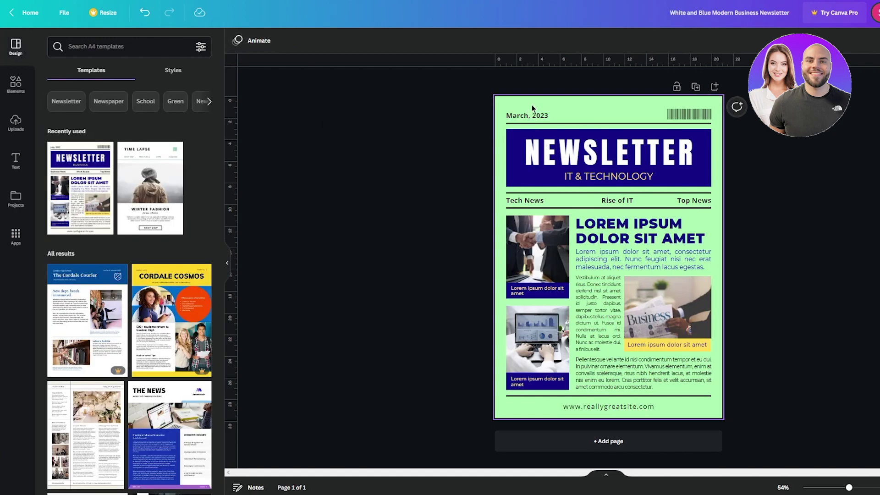
Step: Set the newsletter page's background to a custom pale pink, just off white
left_click(238, 42)
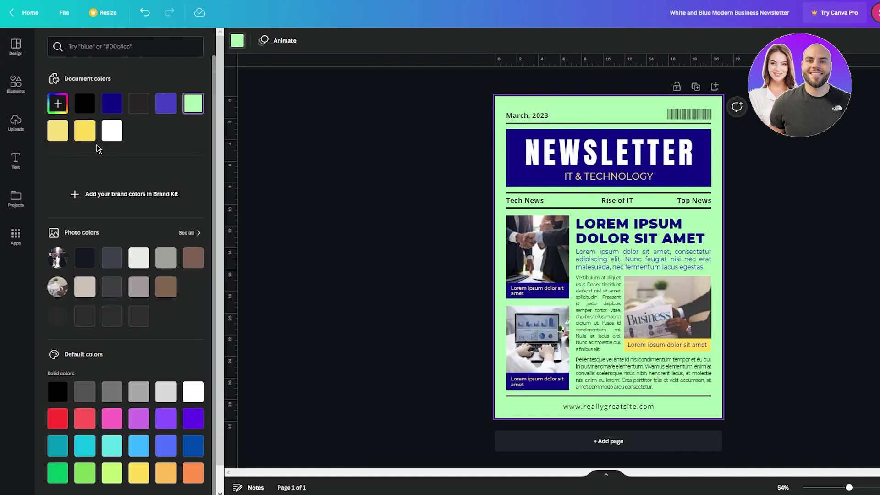
left_click(111, 133)
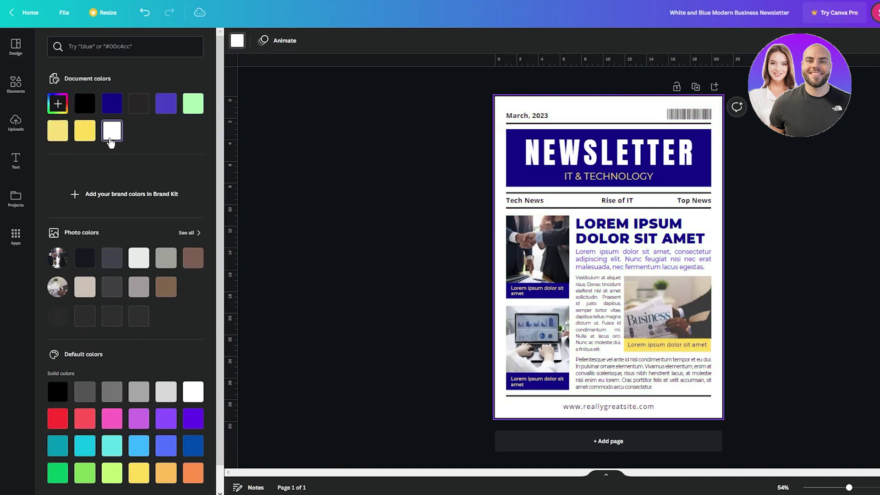
left_click(58, 103)
left_click_drag(58, 126, 65, 124)
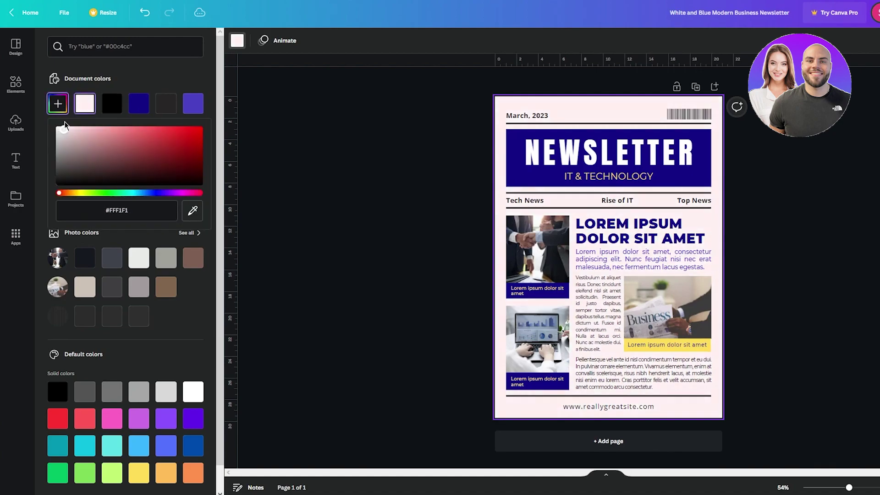
left_click(330, 181)
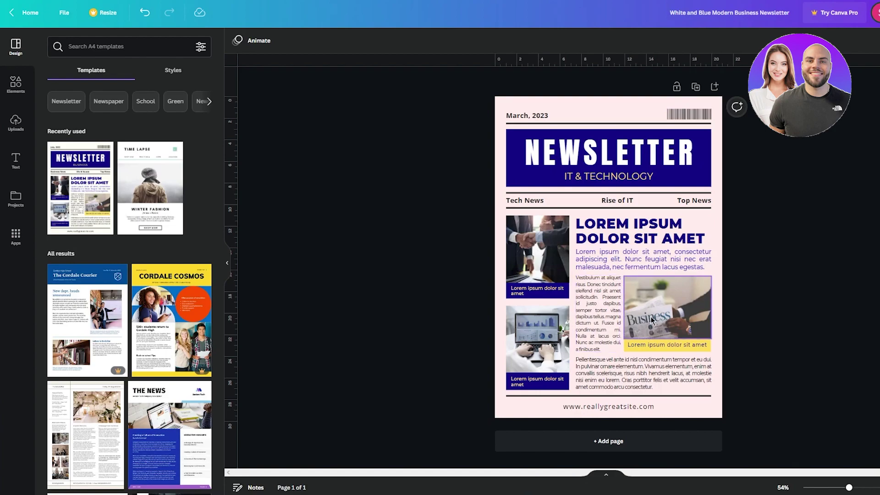
Step: Try Montserrat, Open Sans Bold, Glacial Indifference, League Gothic and Roboto on the "LOREM IPSUM DOLOR SIT AMET" article heading
left_click(617, 239)
left_click(312, 41)
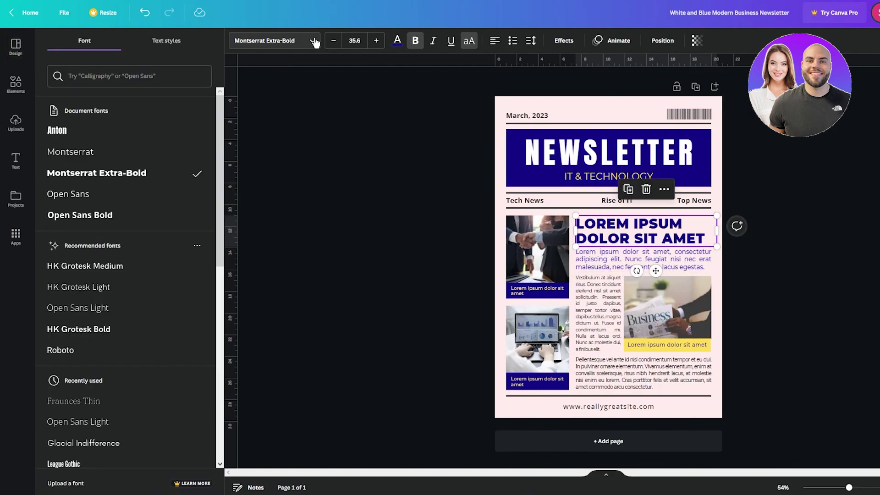
left_click(129, 158)
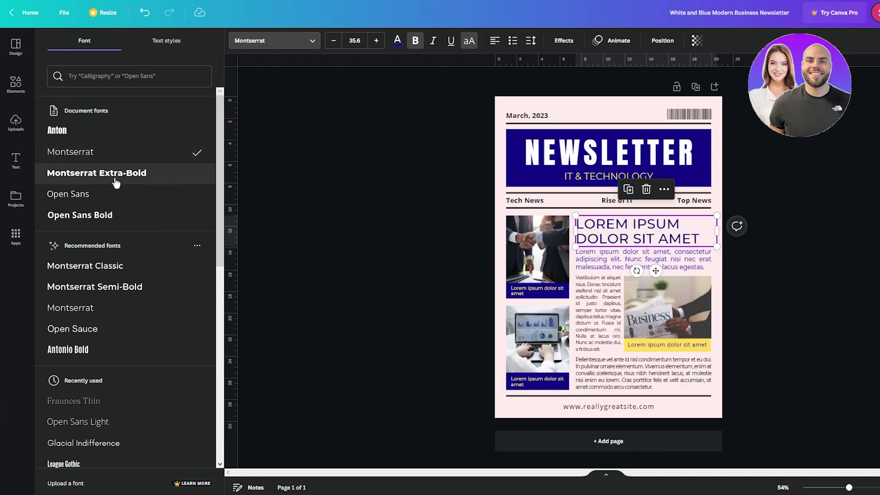
left_click(133, 173)
left_click(134, 217)
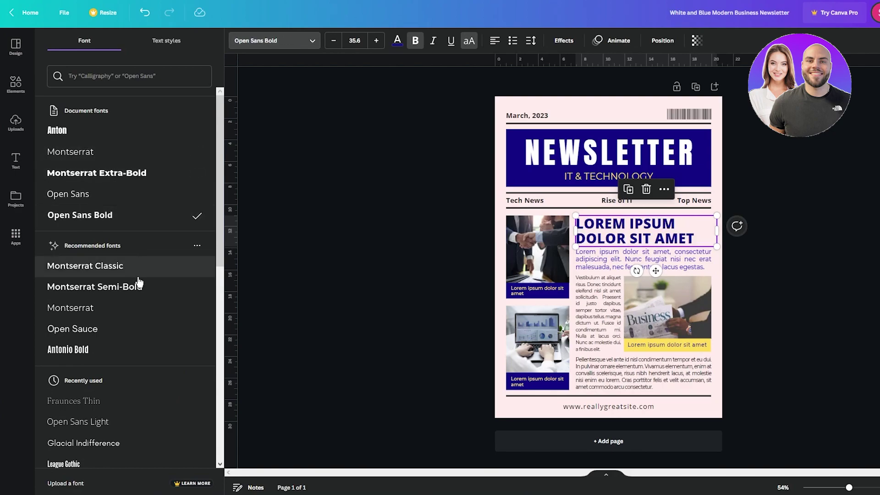
scroll(136, 330, "down", 3)
left_click(126, 290)
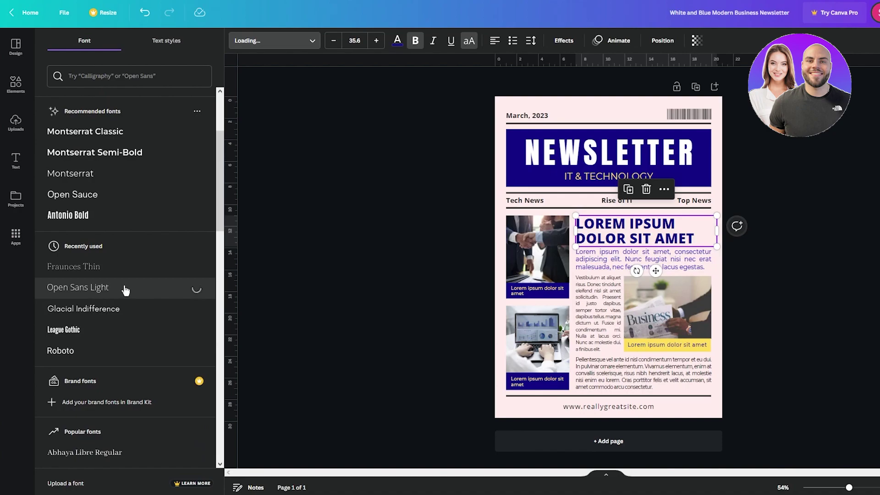
left_click(92, 313)
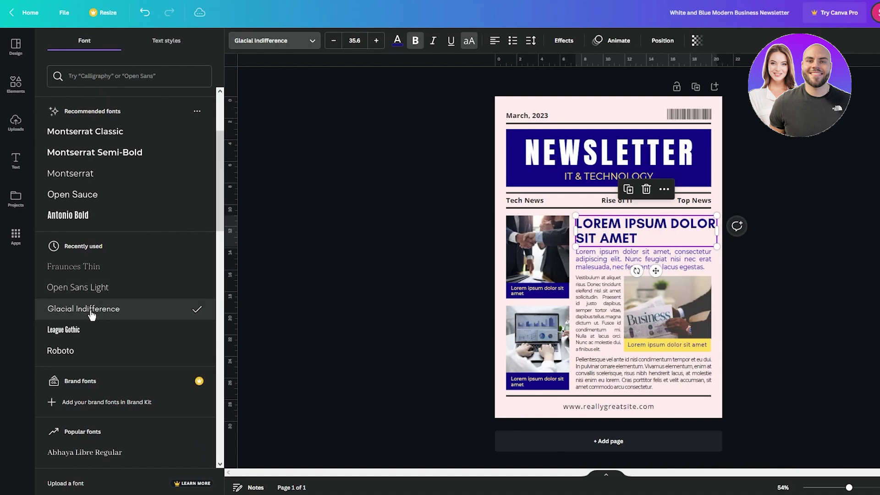
left_click(80, 333)
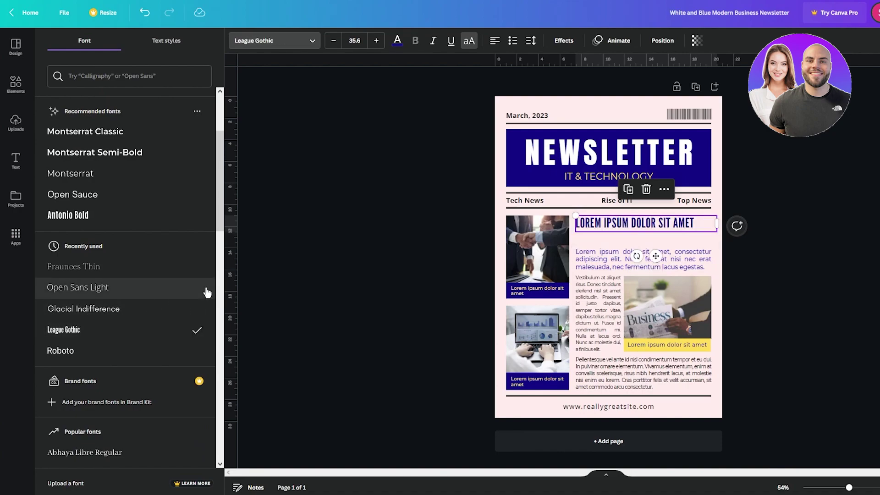
left_click(75, 361)
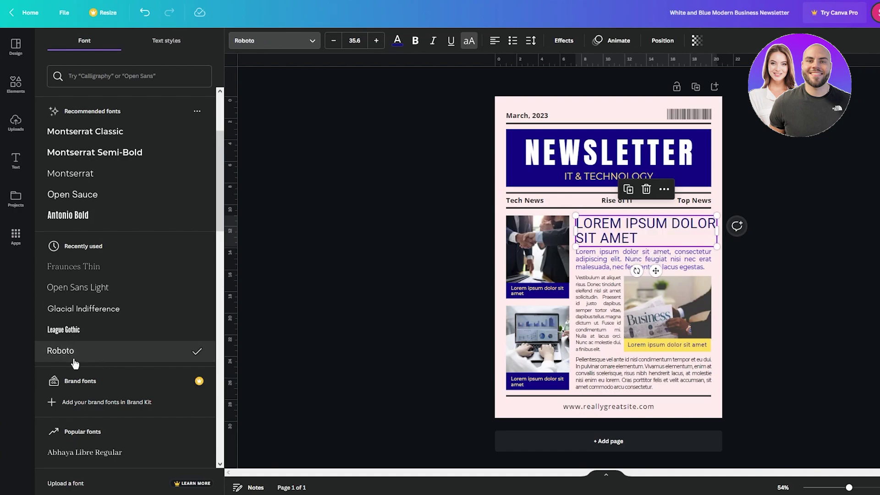
Step: Set the font of the "LOREM IPSUM DOLOR SIT AMET" article heading to Alegreya
scroll(129, 380, "down", 5)
left_click(92, 323)
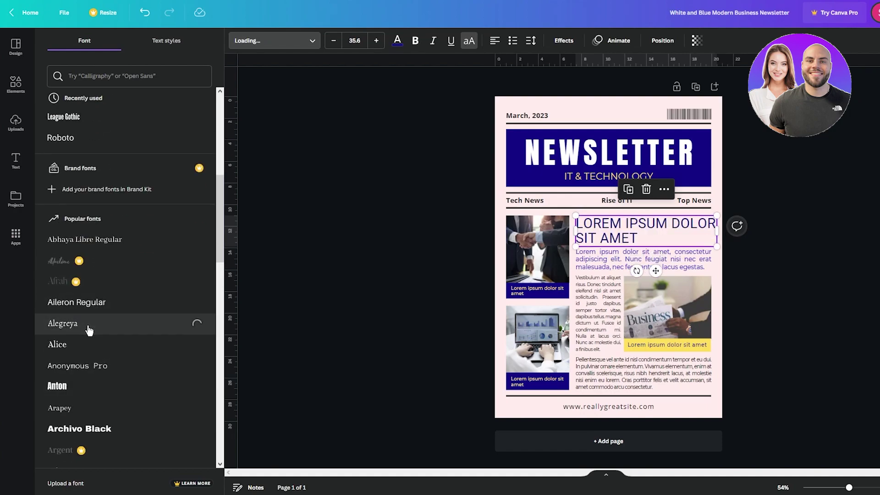
left_click(315, 243)
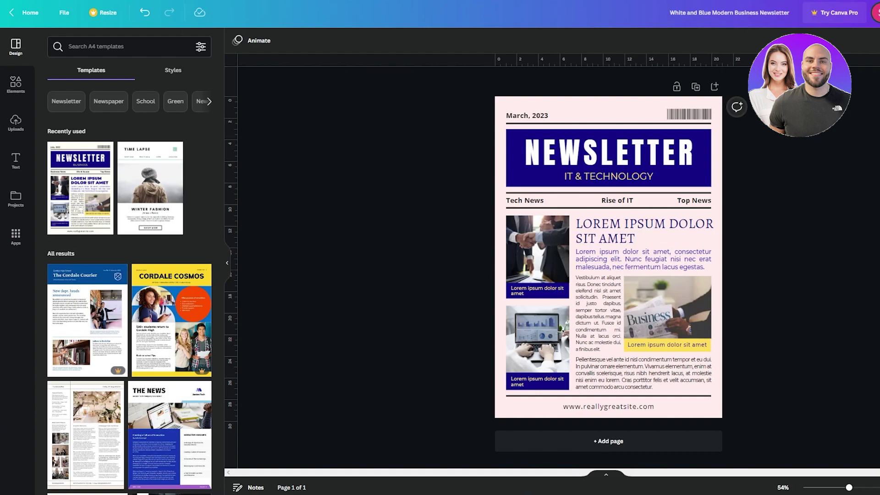
Step: Download the finished newsletter design with PDF Standard as the file type
left_click(858, 12)
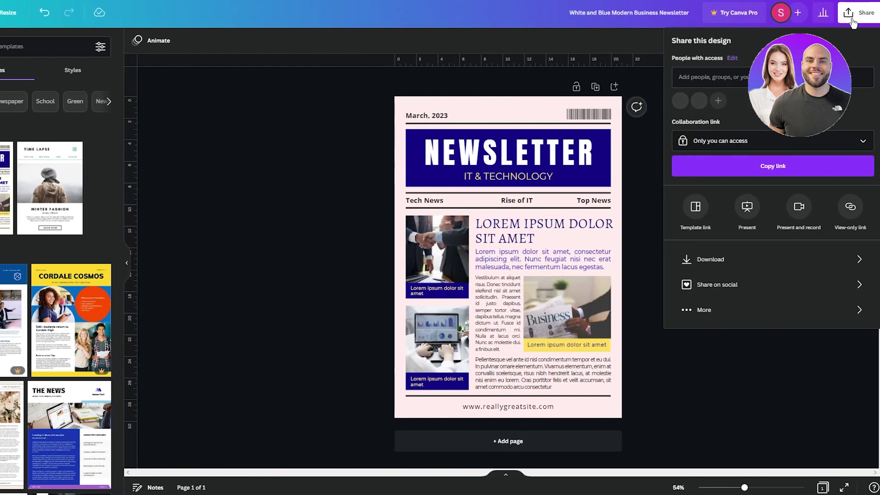
left_click(697, 261)
left_click(706, 85)
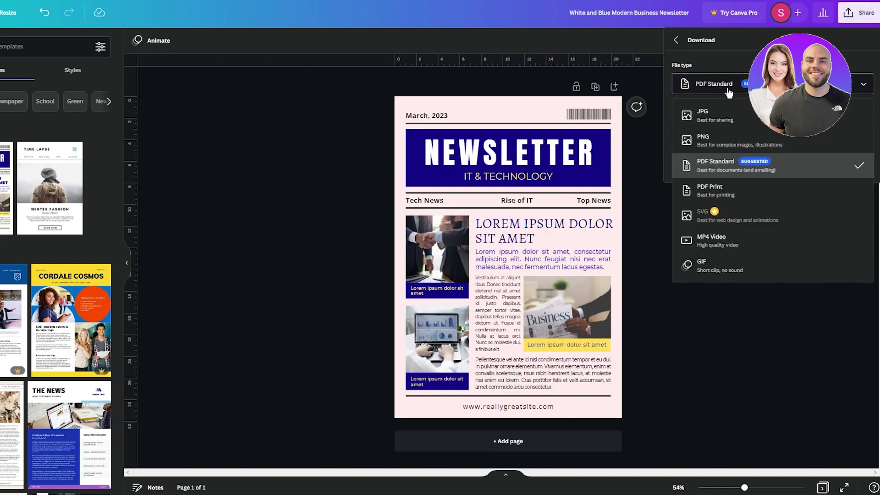
left_click(701, 161)
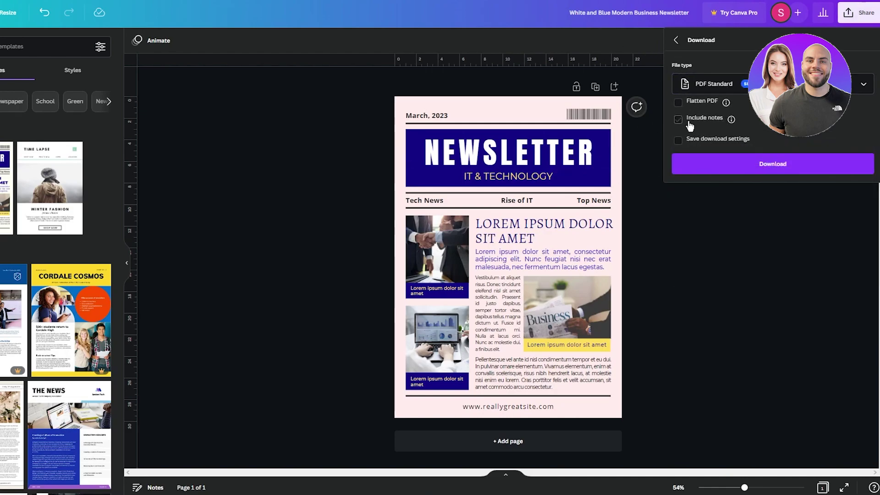
left_click(734, 158)
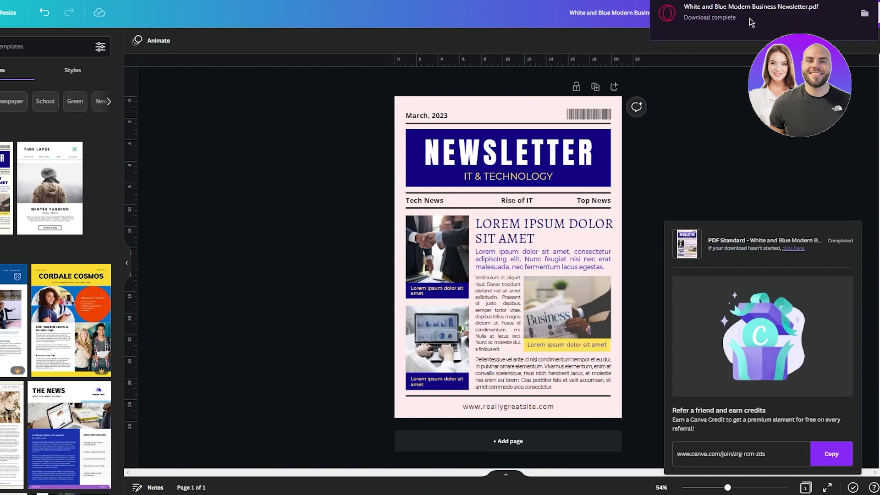
Step: Open the downloaded newsletter PDF, look over the page from header to footer, and close it
left_click(749, 22)
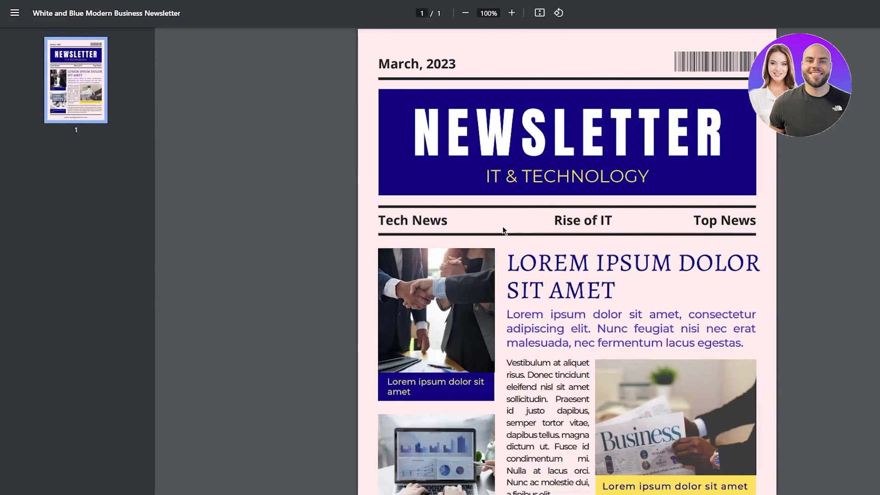
scroll(503, 230, "down", 3)
scroll(503, 230, "up", 3)
scroll(502, 230, "down", 3)
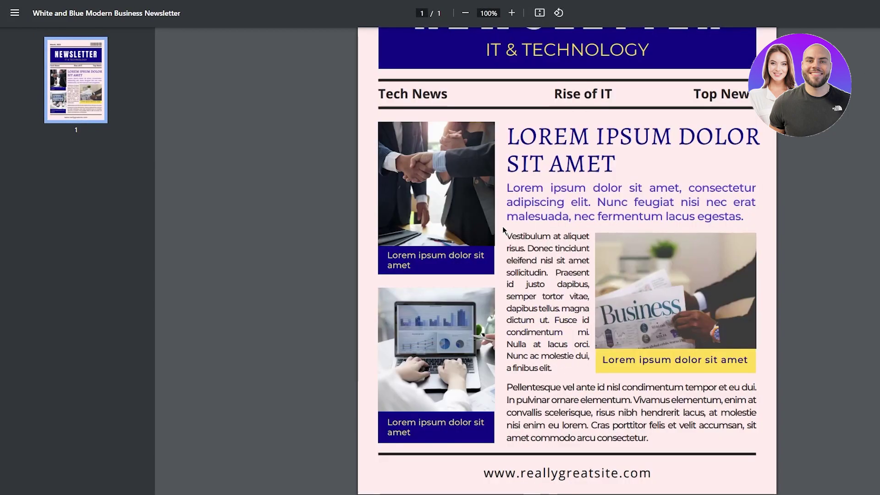
scroll(479, 138, "up", 3)
key("ctrl+w")
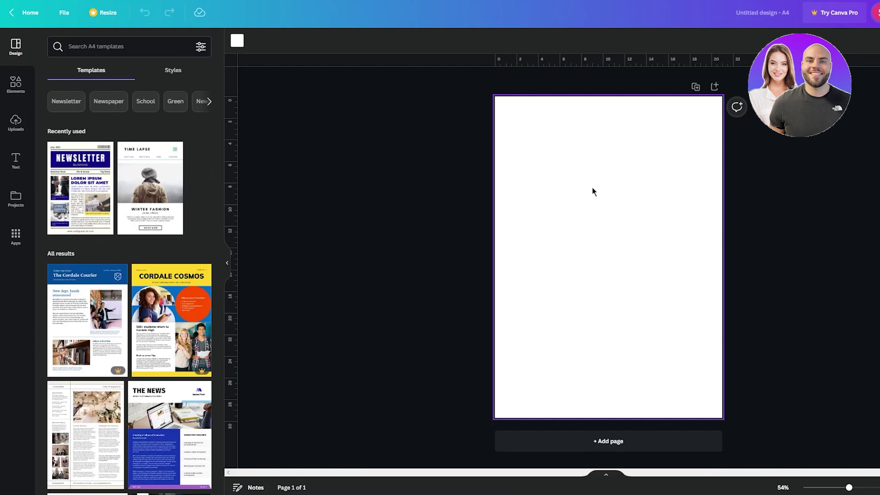
Step: Set the blank A4 page's background to a custom light grey (#CFCFCF)
left_click(237, 45)
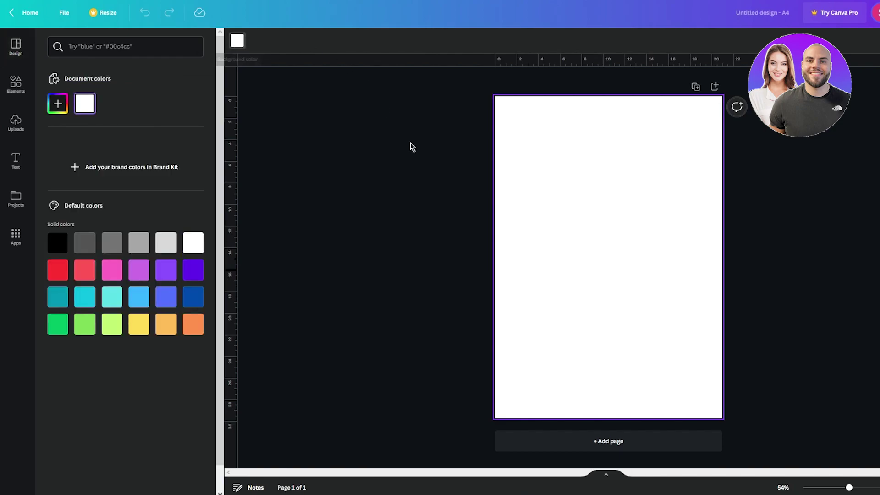
left_click(58, 101)
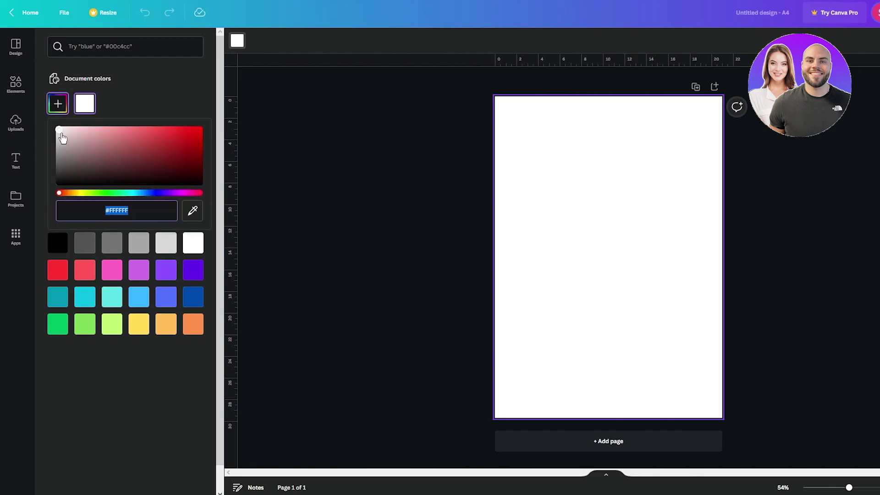
left_click_drag(63, 138, 51, 142)
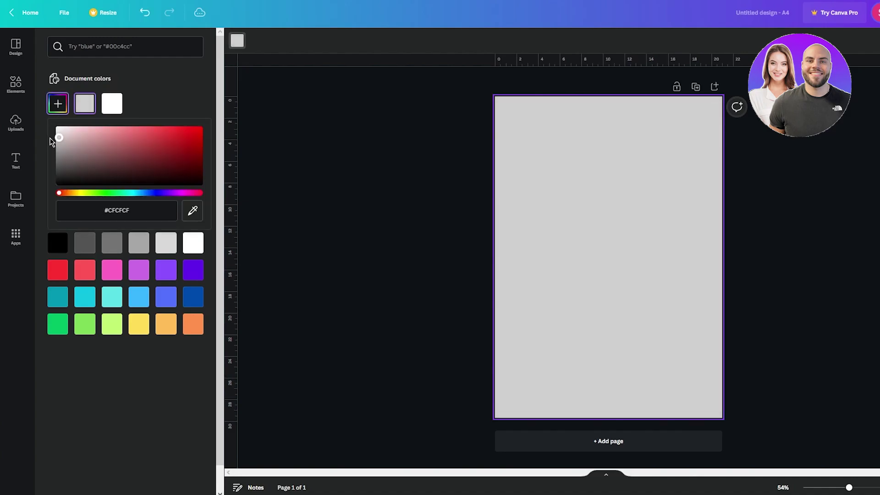
left_click(307, 197)
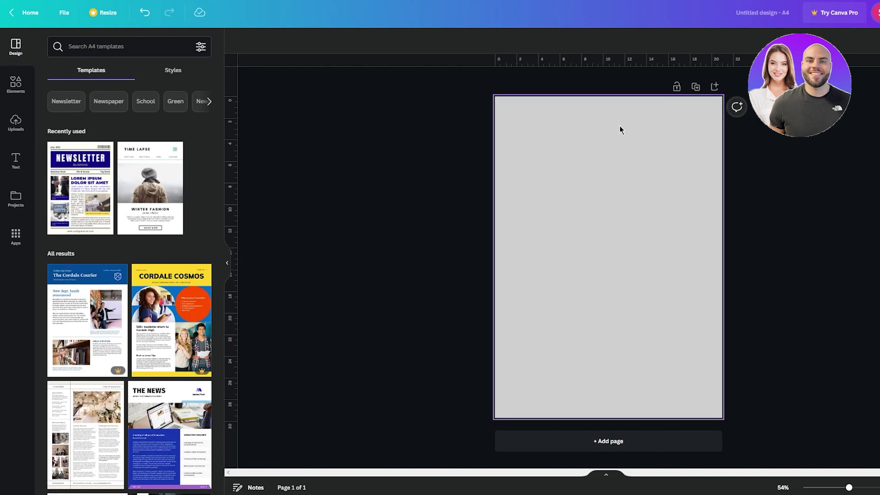
Step: Search the elements for "shades" and add the blue gradient graphic to the page
left_click(16, 84)
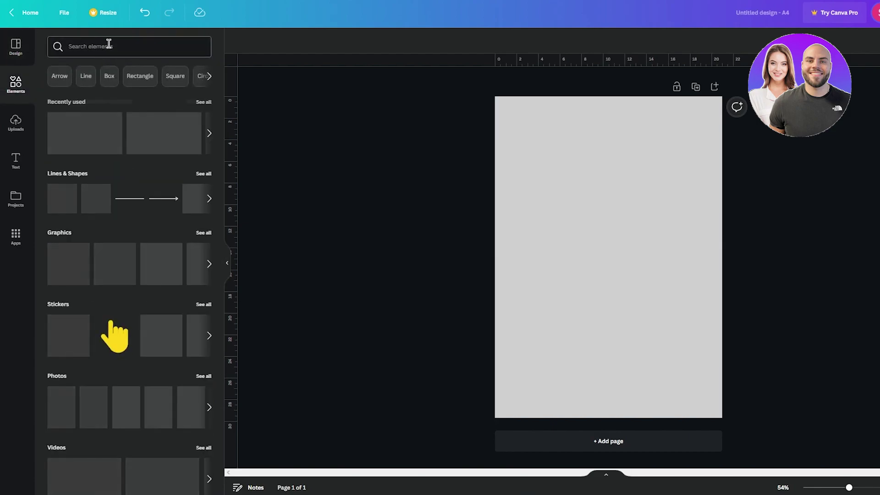
left_click(108, 44)
type("shades")
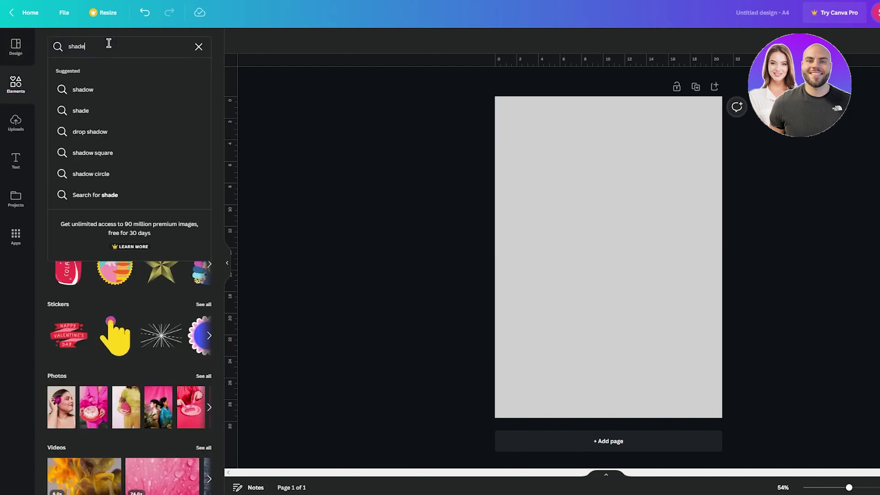
key("Return")
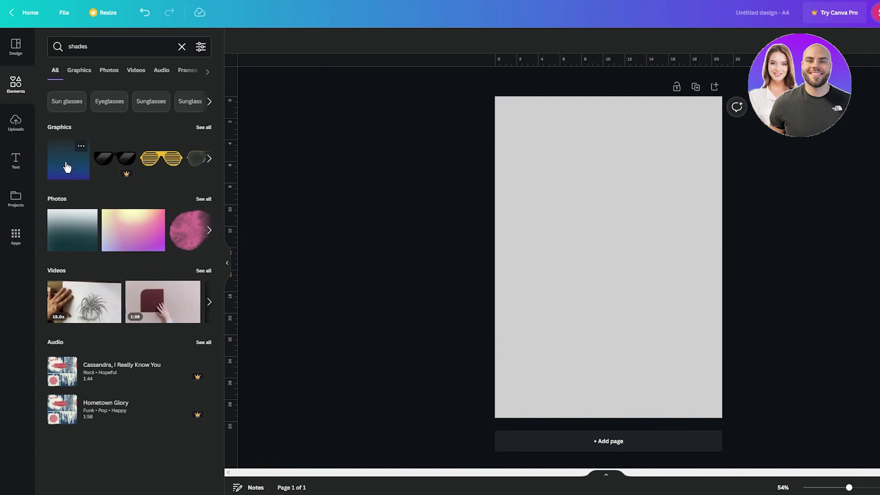
left_click(66, 166)
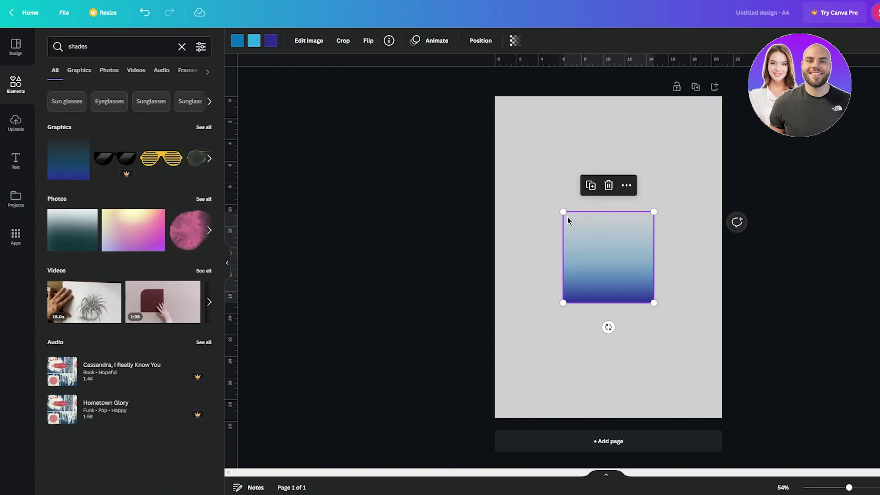
Step: Enlarge the blue gradient graphic until it covers the whole page
left_click_drag(562, 212, 494, 143)
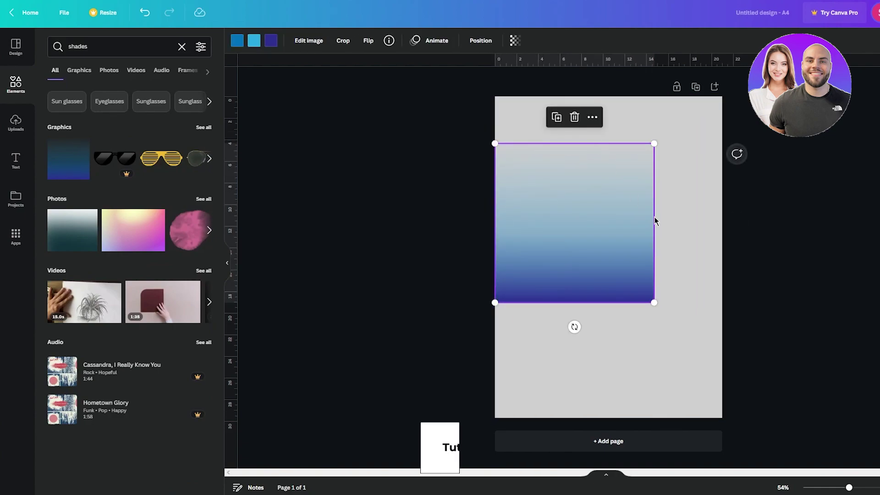
left_click_drag(654, 144, 722, 96)
left_click_drag(495, 303, 387, 428)
left_click(392, 272)
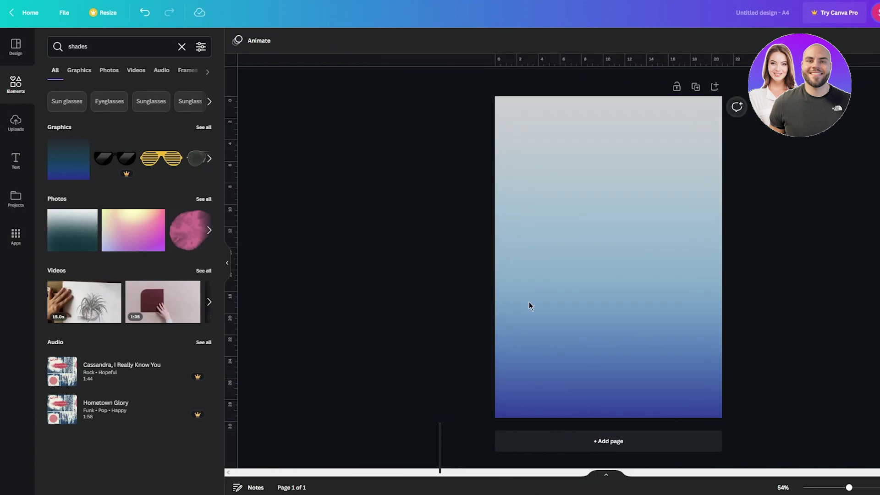
left_click(538, 313)
left_click(270, 40)
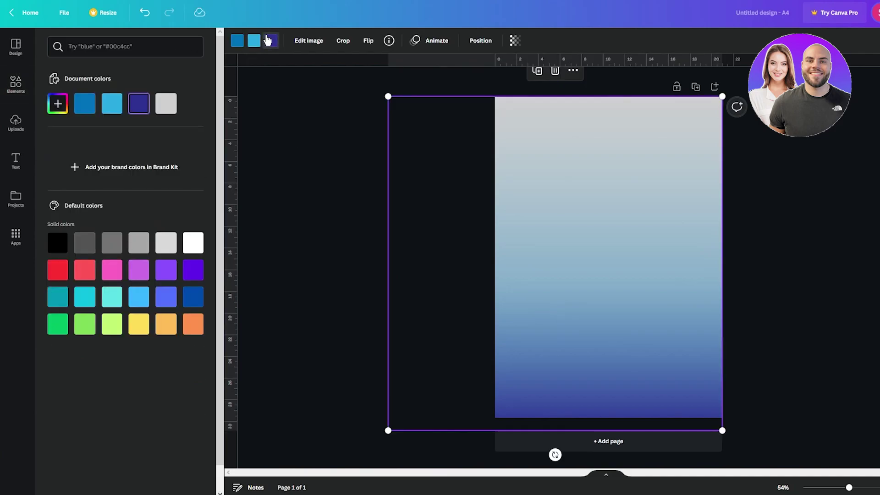
left_click(237, 41)
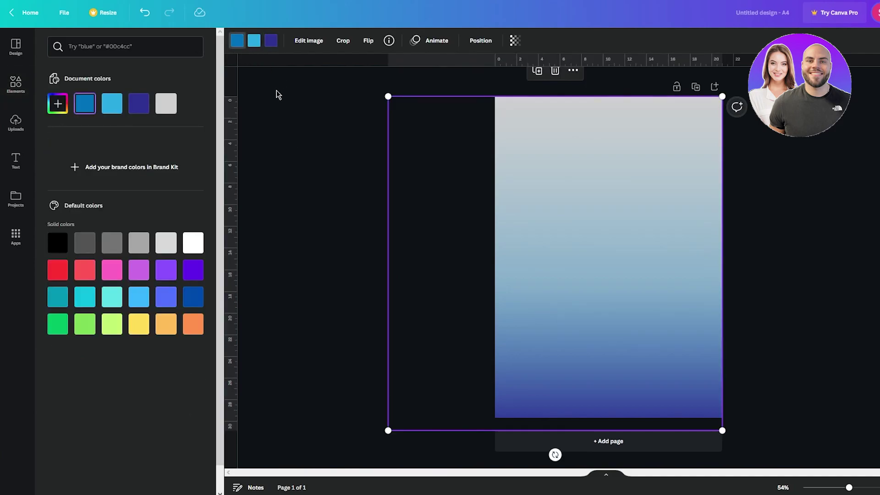
key("Escape")
key("Escape")
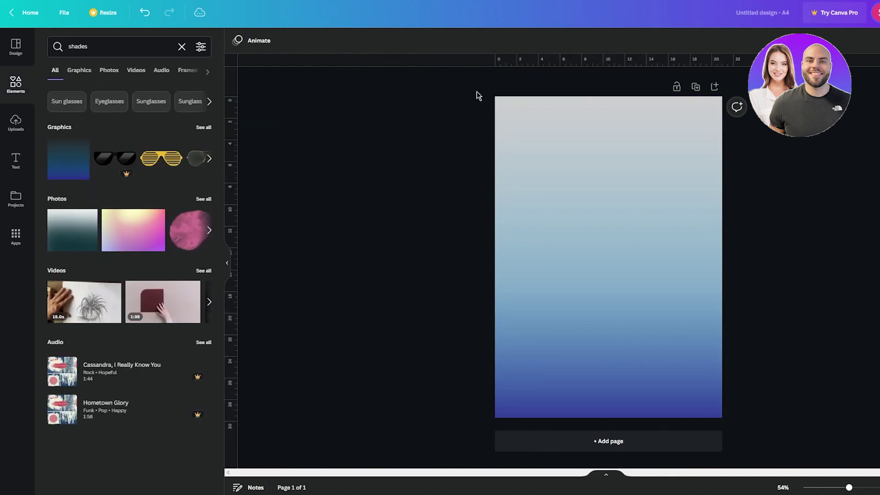
Step: Set the blue gradient graphic's transparency to 64
left_click(599, 181)
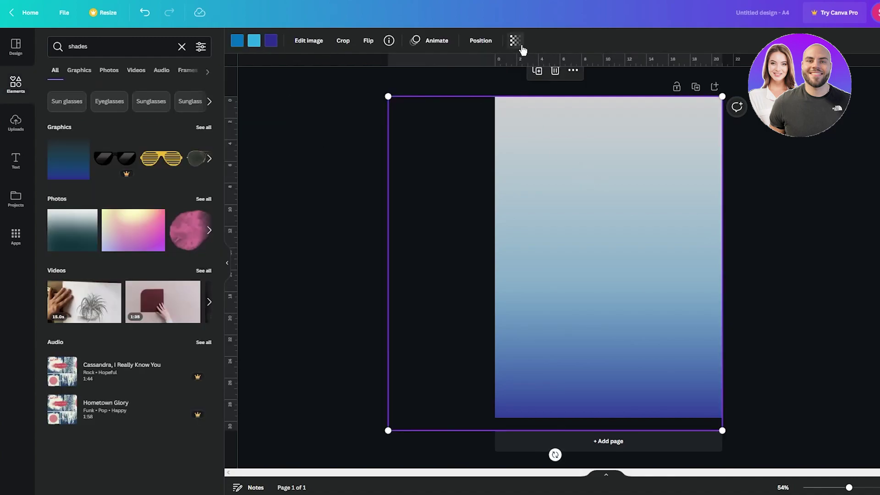
left_click(514, 40)
mouse_move(477, 83)
left_mouse_down()
mouse_move(447, 83)
mouse_move(481, 93)
left_mouse_up()
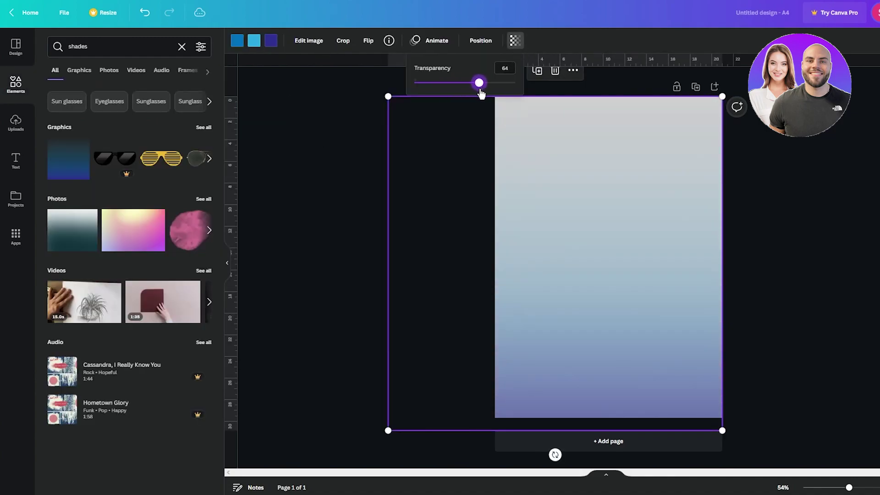
Step: Shift the gradient graphic upward and enlarge it until it covers the page down to its lower edge
left_click_drag(621, 290, 620, 225)
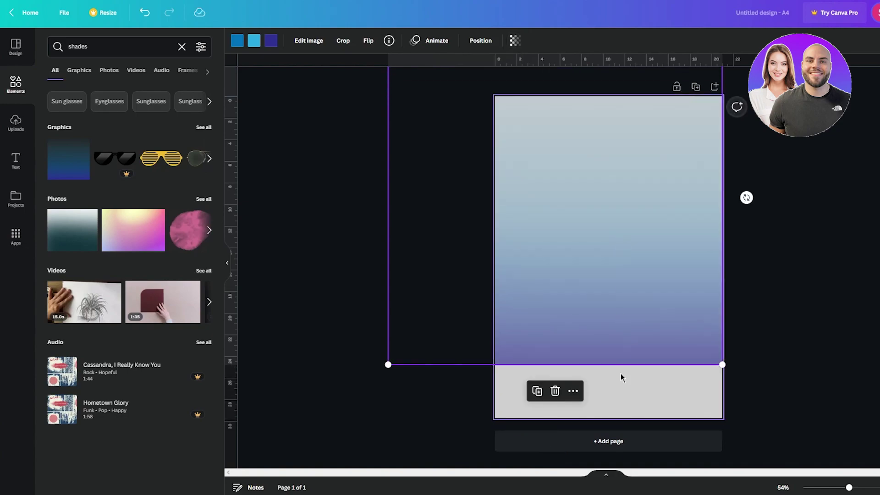
left_click_drag(724, 365, 779, 418)
left_click(856, 238)
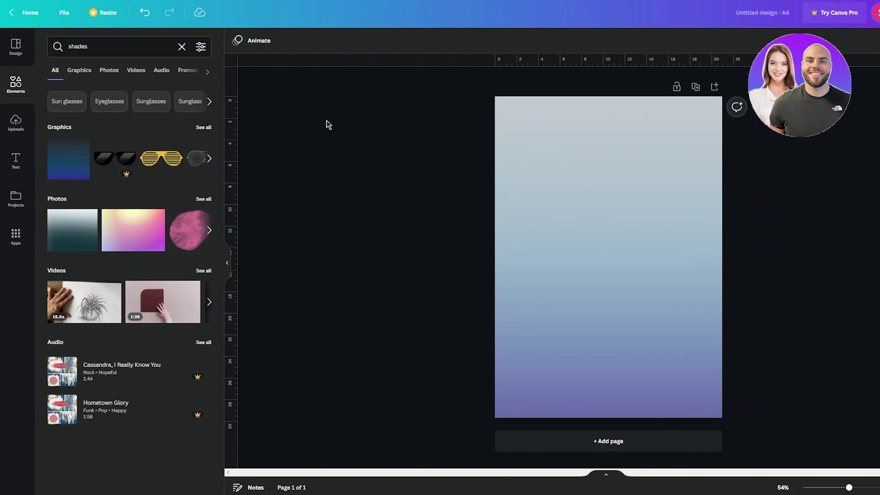
Step: Search the elements for "rectangle" and add a blue rectangle as a shallow banner across the upper part of the page
left_click(26, 89)
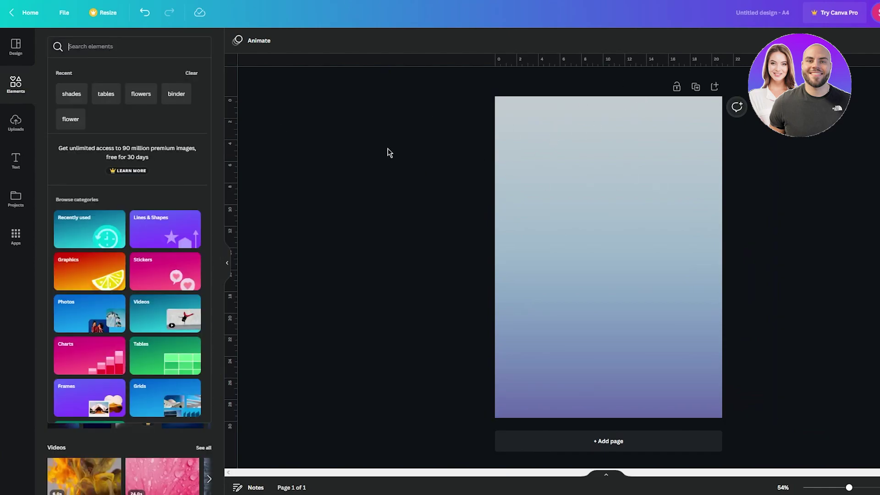
type("rec")
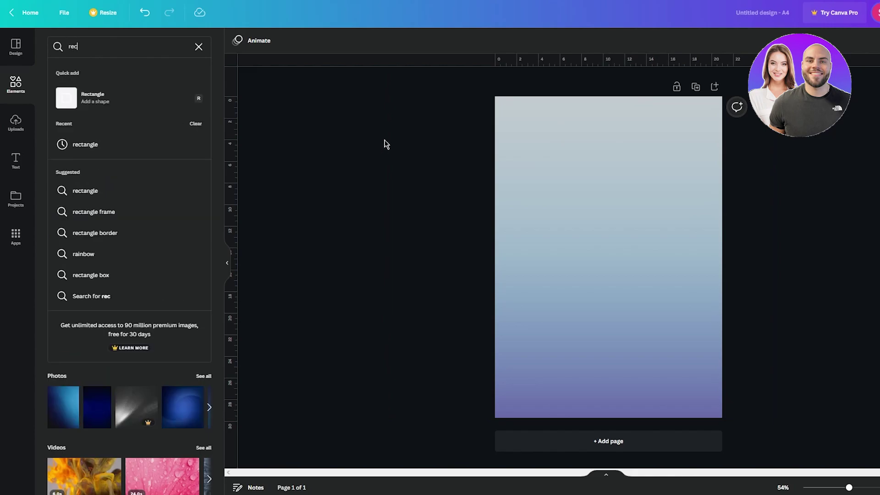
type("tangle")
key("Return")
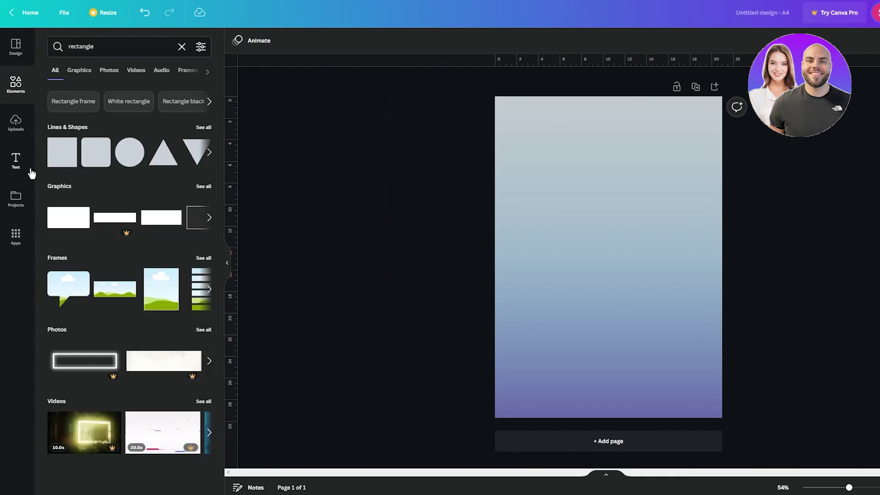
left_click_drag(617, 252, 697, 170)
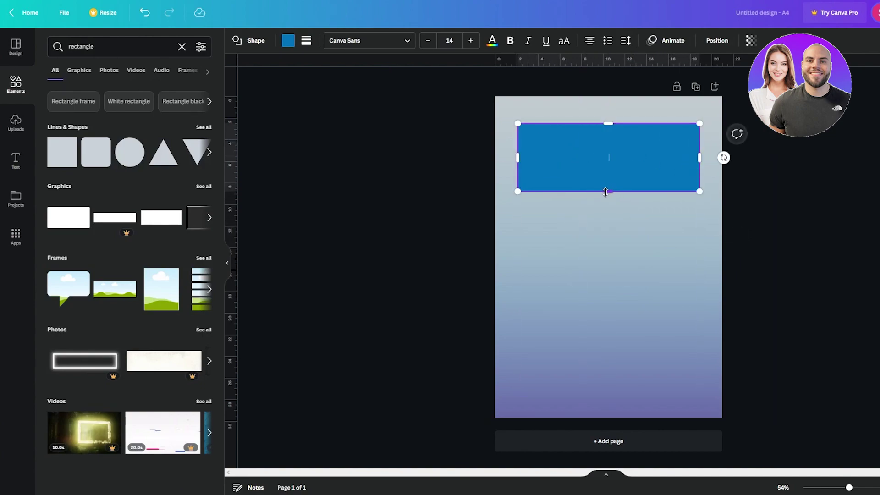
left_click_drag(605, 192, 631, 142)
key("Escape")
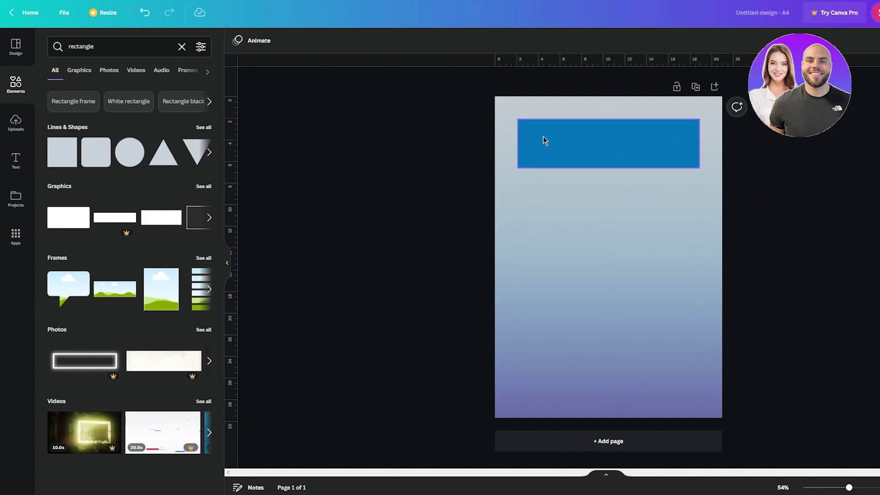
Step: Add the "certificate of membership" font combination to the page and delete its small upper line of text
left_click(16, 167)
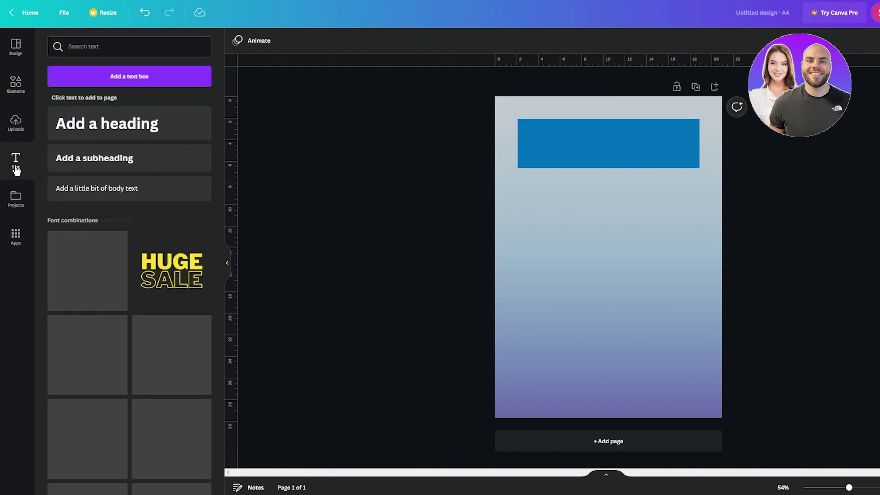
scroll(144, 235, "down", 4)
scroll(144, 235, "up", 1)
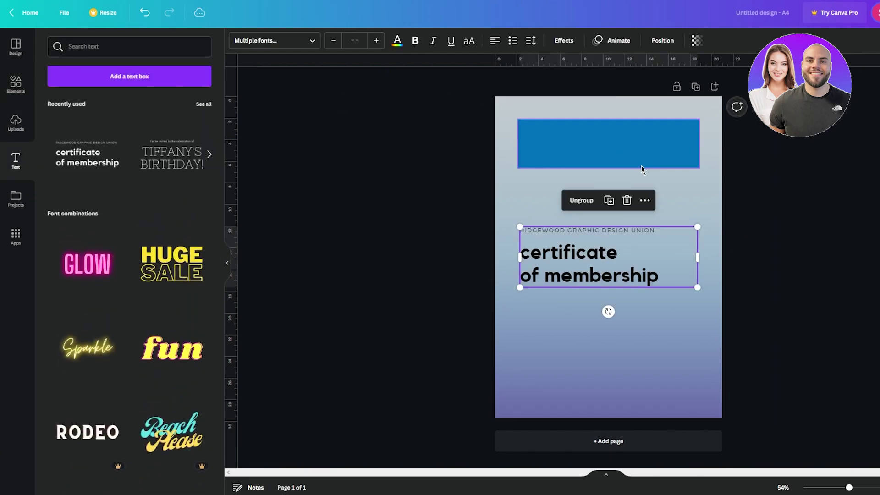
left_click(577, 233)
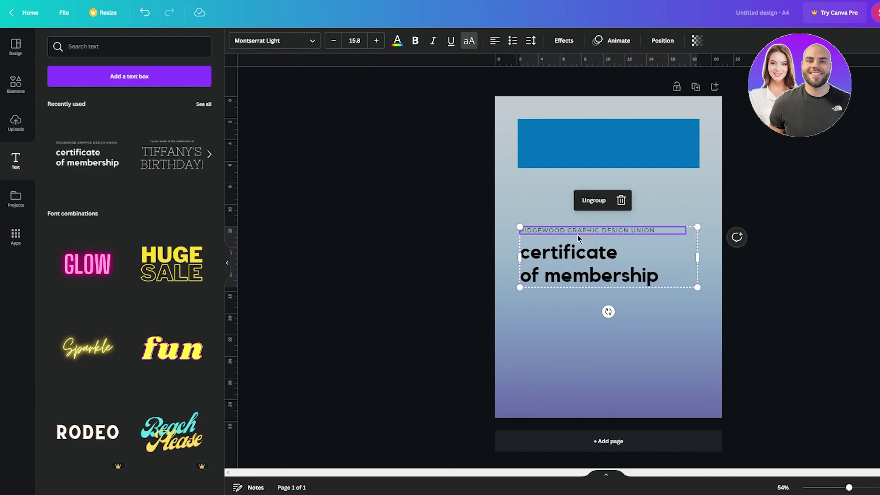
key("Delete")
Step: Replace the "certificate of membership" text with "NEWSLETTER"
double_click(635, 266)
type("N")
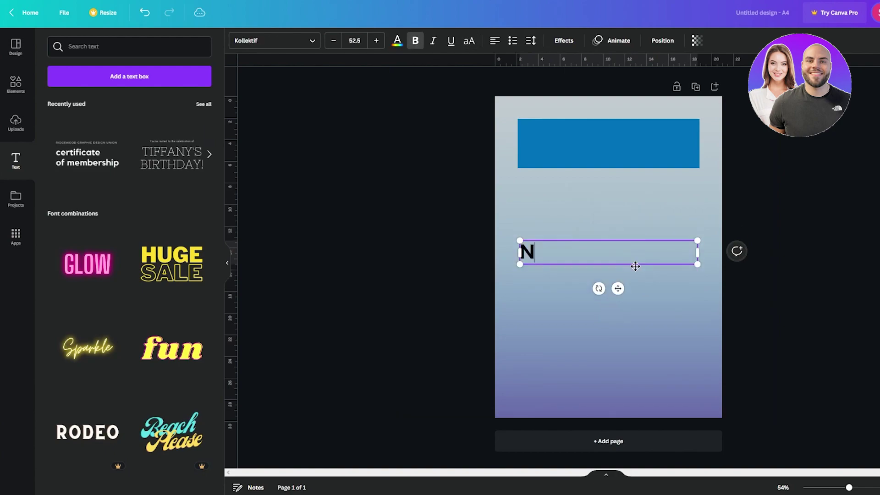
type("EWSLETTER")
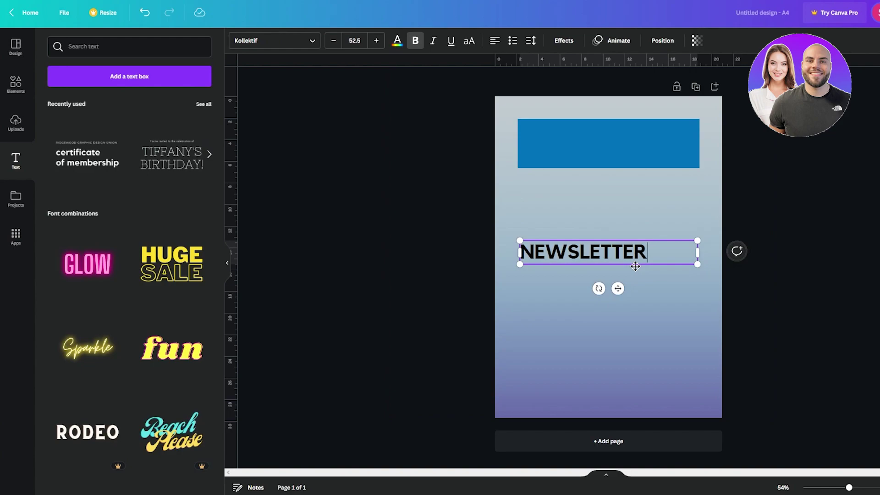
Step: Centre-align the NEWSLETTER text and move it onto the middle of the blue rectangle
left_click(494, 41)
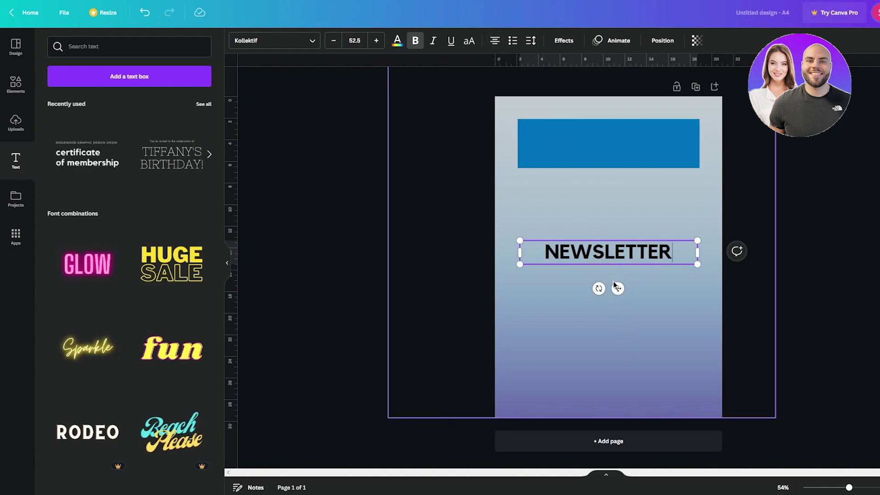
left_click_drag(617, 287, 616, 177)
left_click(791, 199)
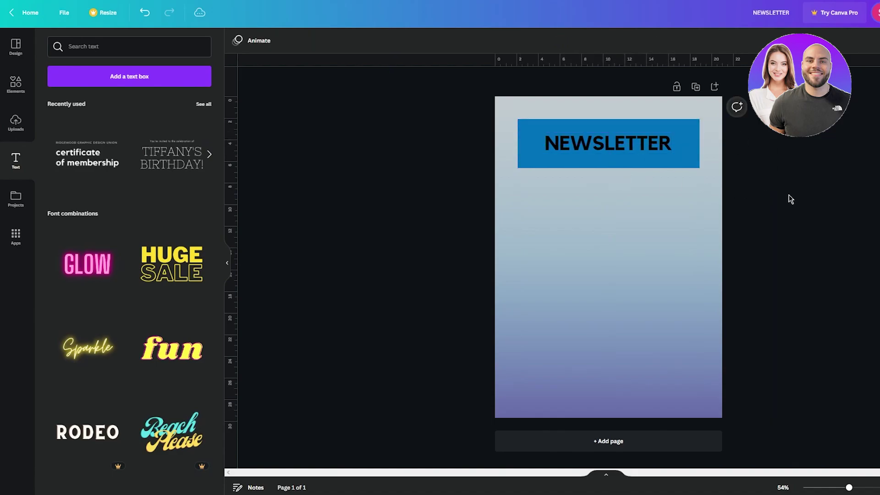
Step: Change the NEWSLETTER heading's text colour to white
left_click(655, 141)
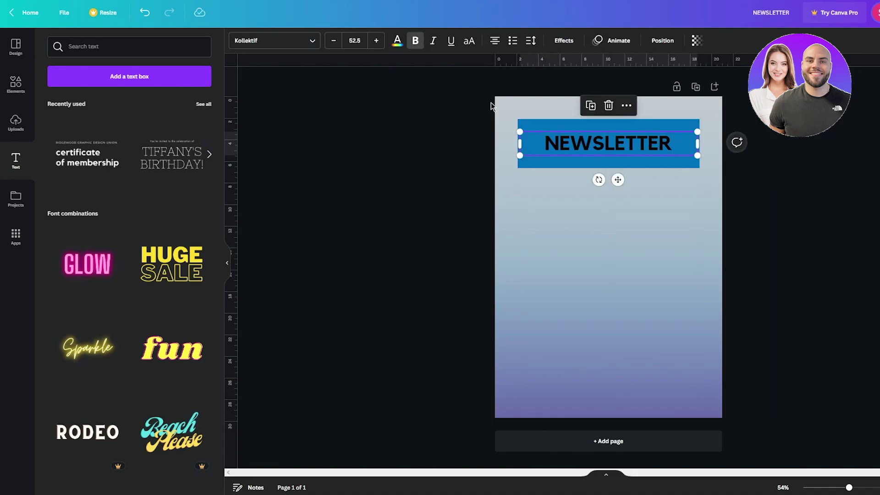
left_click(397, 41)
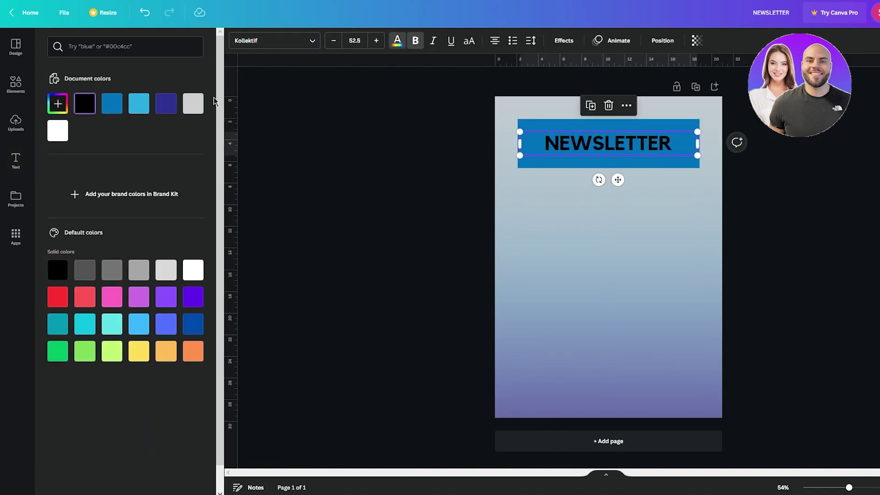
left_click(57, 130)
left_click(329, 178)
Step: Try the Splice and Lift effects on the NEWSLETTER heading, and settle on the Outline effect with thickness 120
left_click(644, 143)
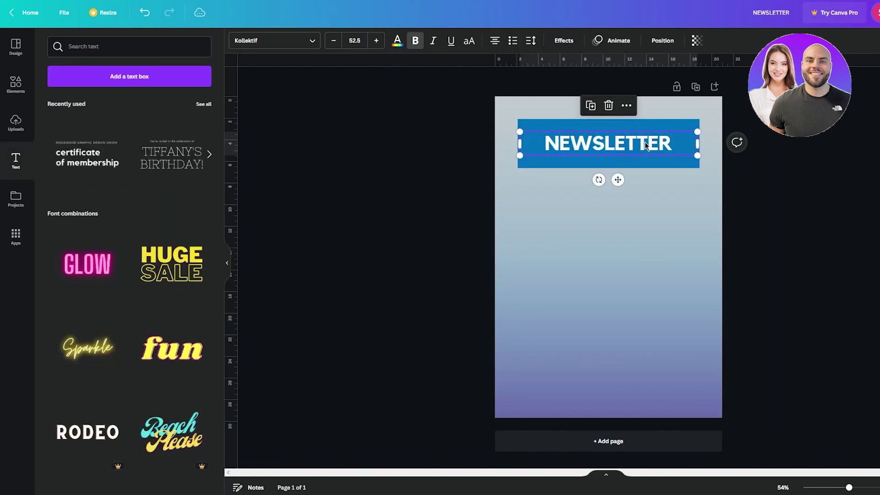
left_click(563, 41)
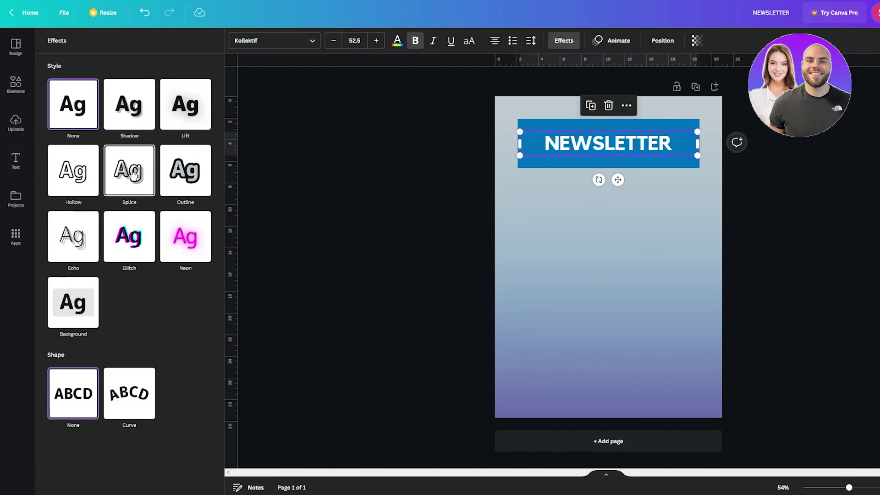
left_click(132, 173)
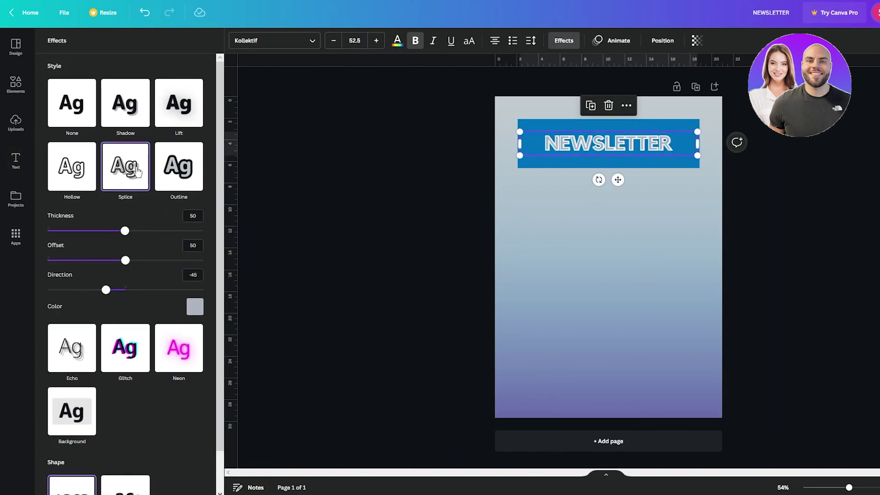
left_click(114, 121)
left_click(170, 115)
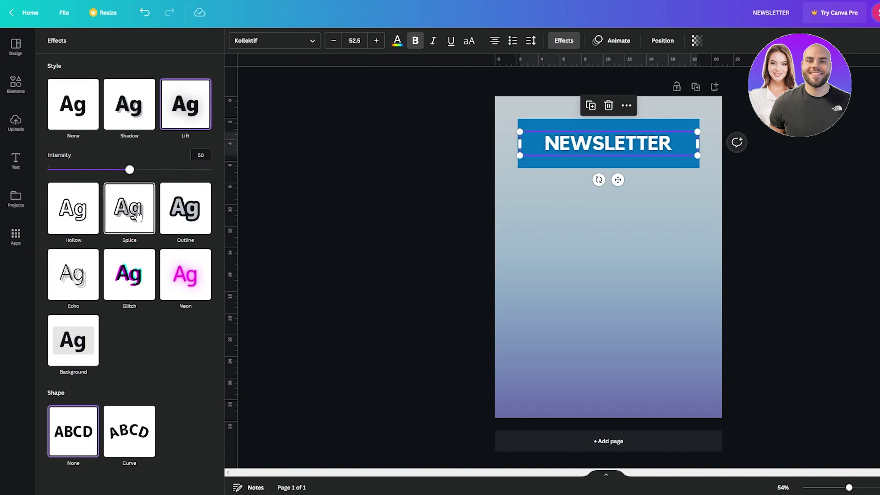
left_click(185, 208)
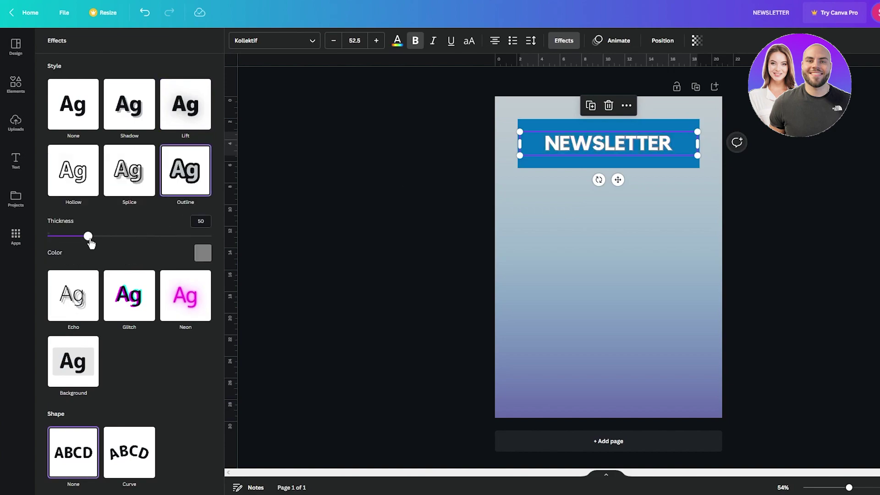
left_click_drag(88, 236, 145, 237)
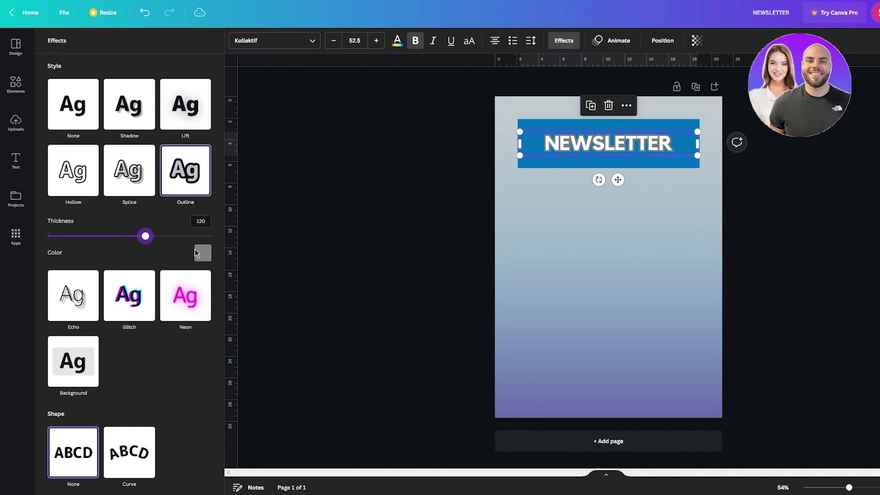
Step: Set the heading's outline colour to black and reduce the outline thickness
left_click(202, 253)
left_click(57, 309)
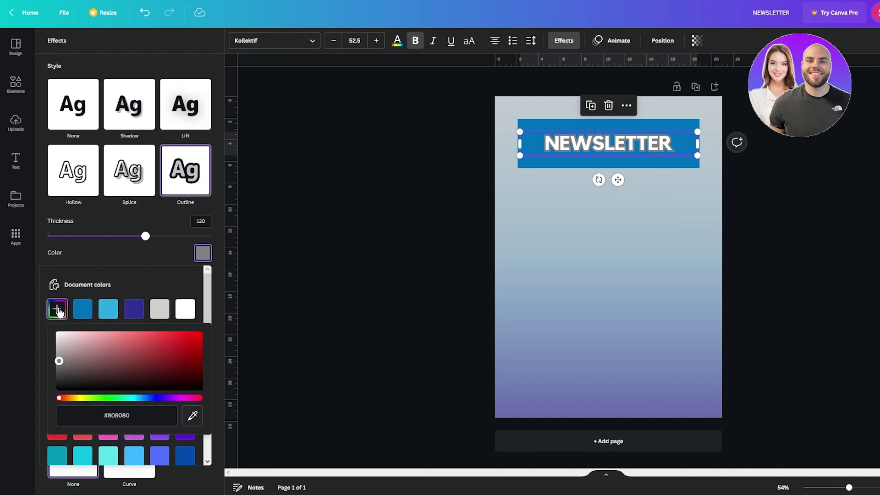
left_click(58, 310)
left_click(57, 405)
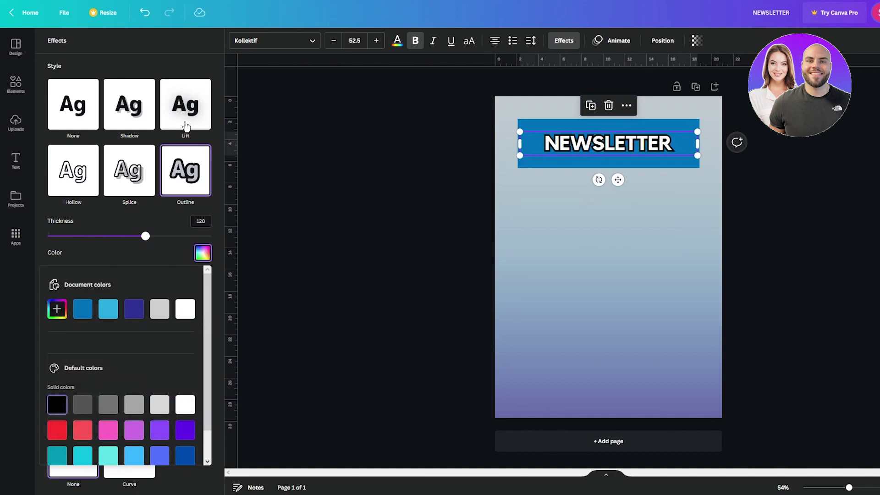
left_click_drag(143, 236, 121, 234)
left_click(410, 169)
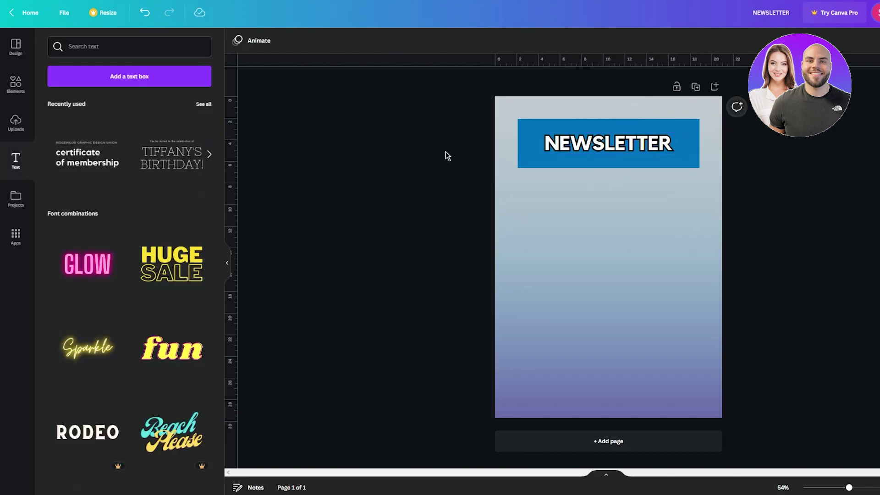
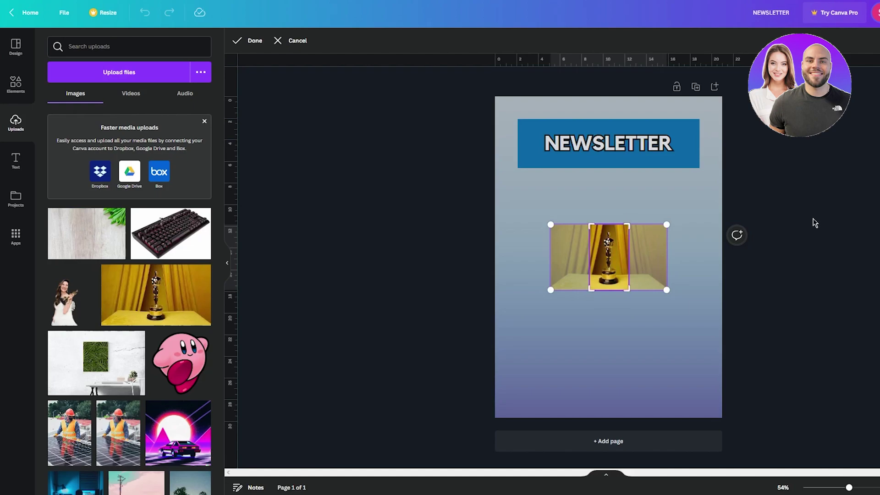
Step: Apply the trophy photo's narrow crop, move it below the banner's left end, and enlarge it to about 7.2 by 12.1 cm
left_click(811, 221)
left_click_drag(605, 253, 534, 221)
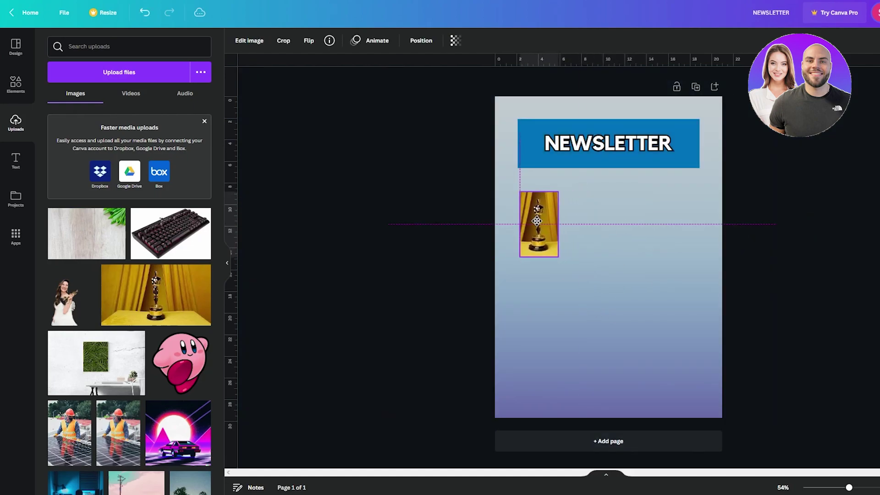
left_click_drag(558, 256, 598, 322)
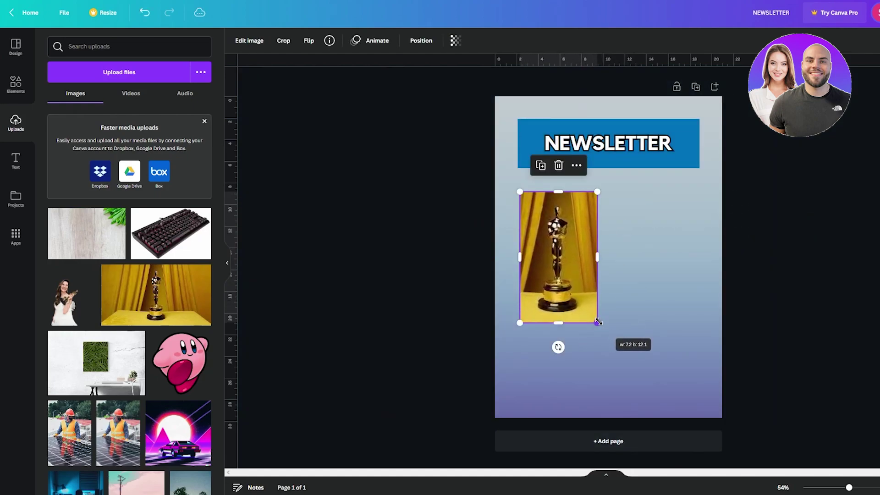
left_click(671, 224)
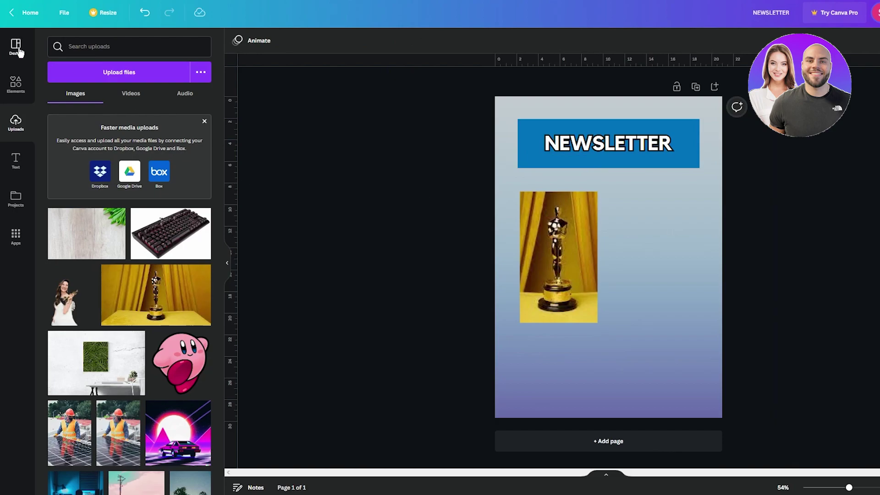
Step: Add the birthday invitation font combination, remove its small upper line, and fit the large text between the trophy photo and the page's right edge
left_click(15, 158)
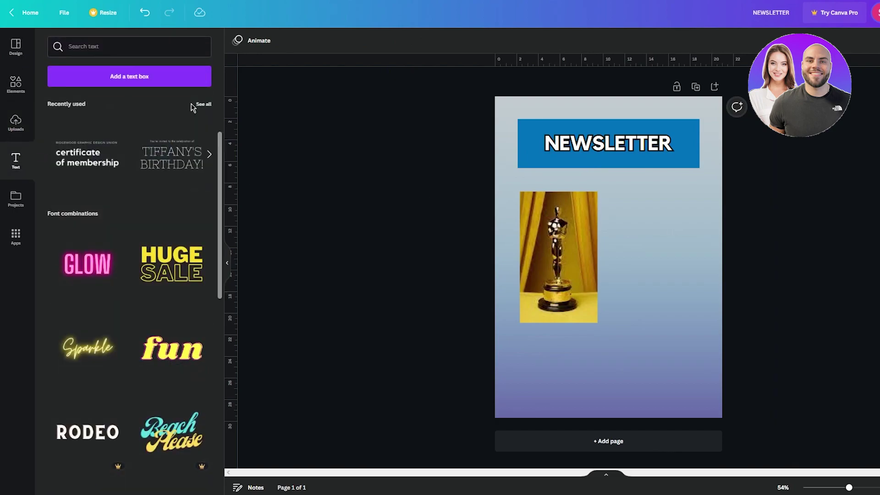
left_click(172, 156)
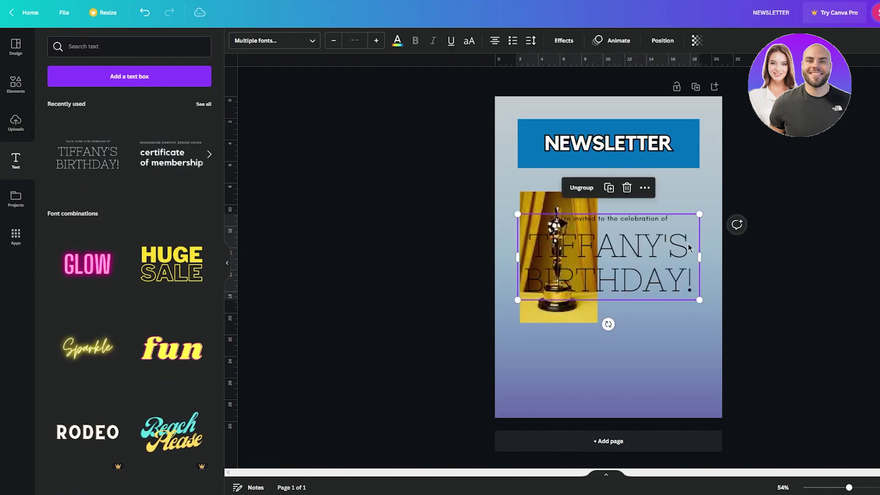
left_click(628, 218)
key("Delete")
left_click_drag(679, 258, 723, 235)
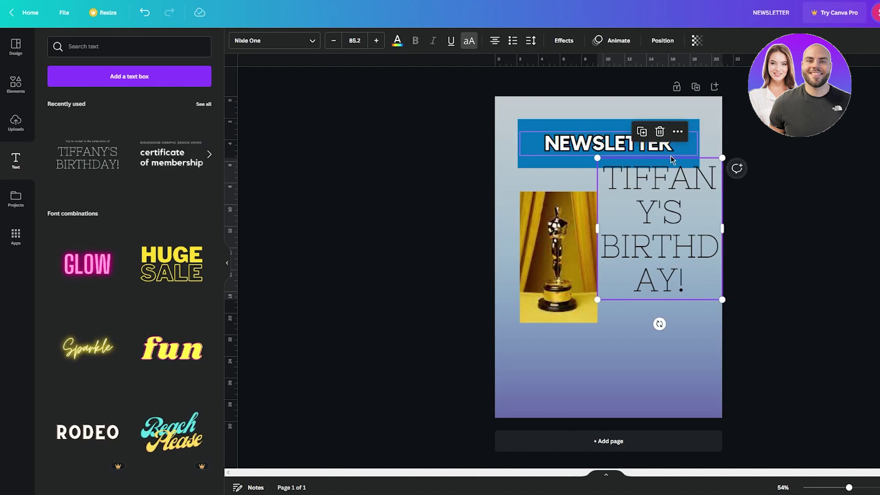
left_click_drag(667, 219, 666, 252)
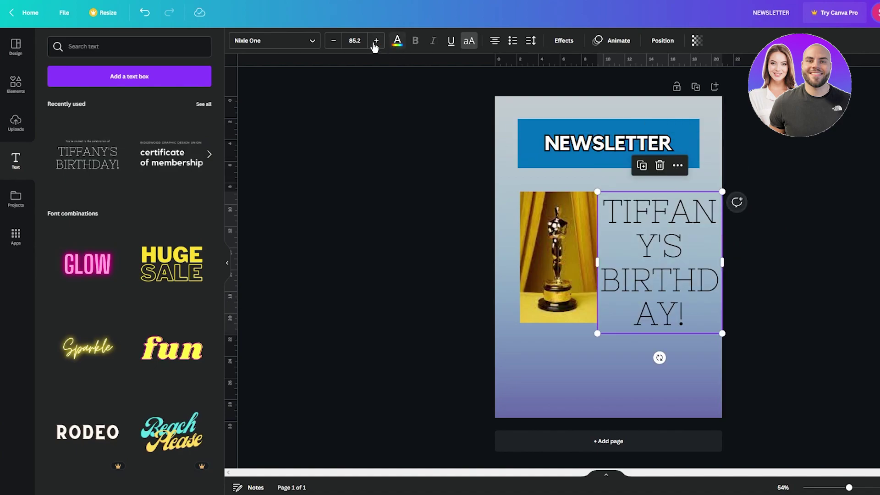
Step: Set the birthday text's font size to 32 and align its top with the trophy photo's upper edge
left_click(355, 40)
left_click(373, 172)
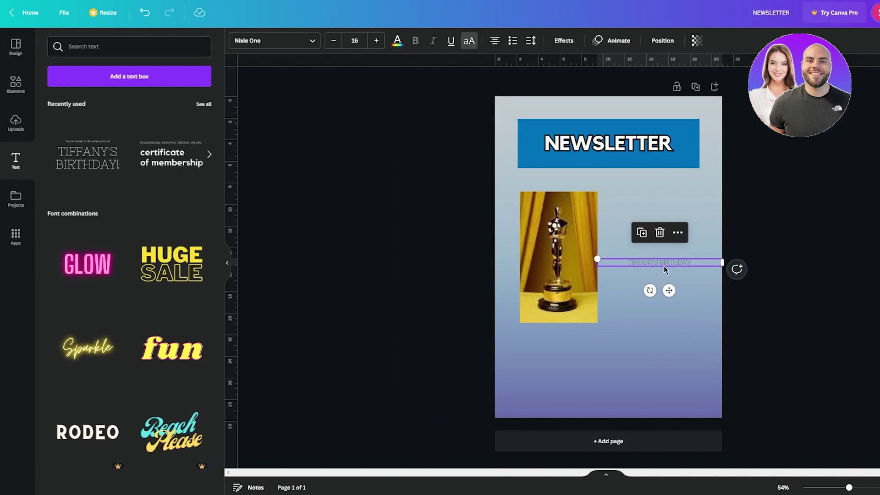
left_click(362, 40)
left_click(362, 279)
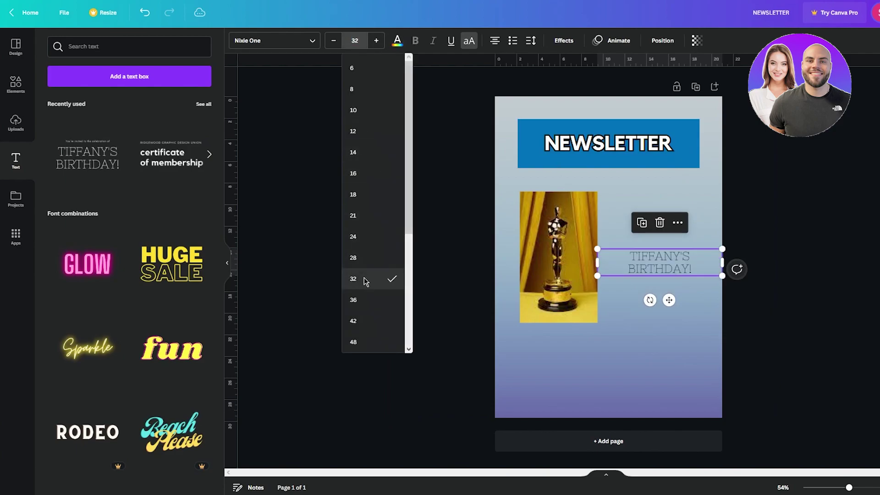
left_click_drag(667, 285, 665, 239)
Step: Left-align the birthday text and replace it with "YESTERDAY'S OSCARS TOTALLY SNUBBED THIS FOLLOWING ACTOR, SEE WAHT HE HAS TO SAY"
left_click(691, 217)
double_click(699, 210)
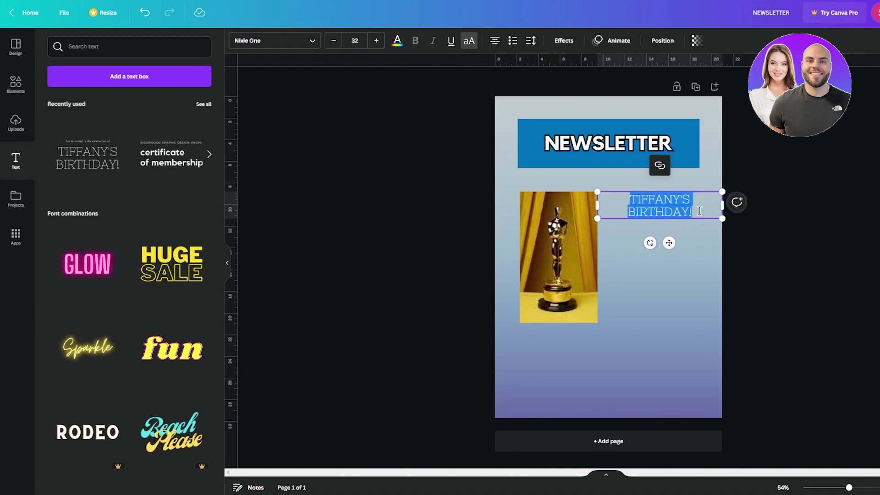
left_click(495, 42)
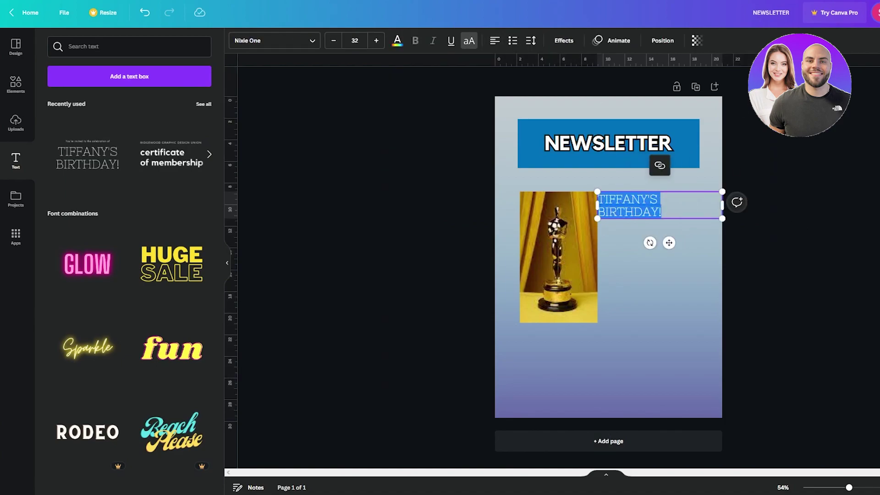
type("YESTERD")
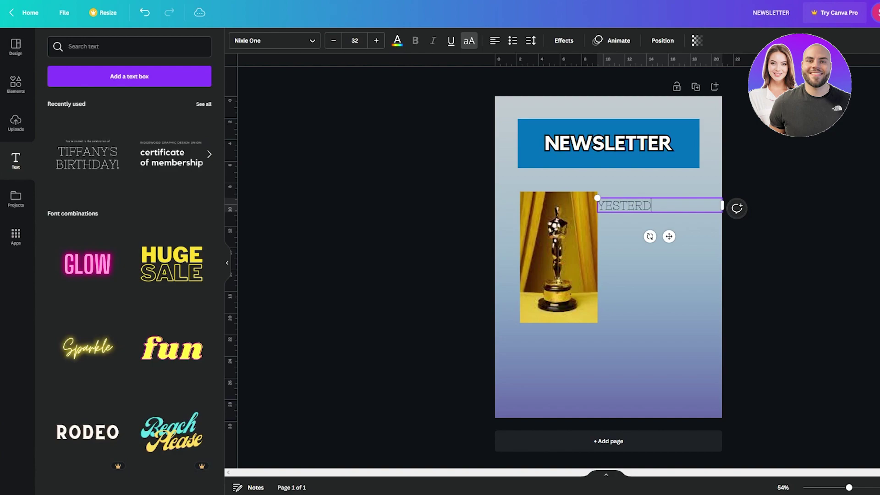
type("AY'S OSCARS TOTAL")
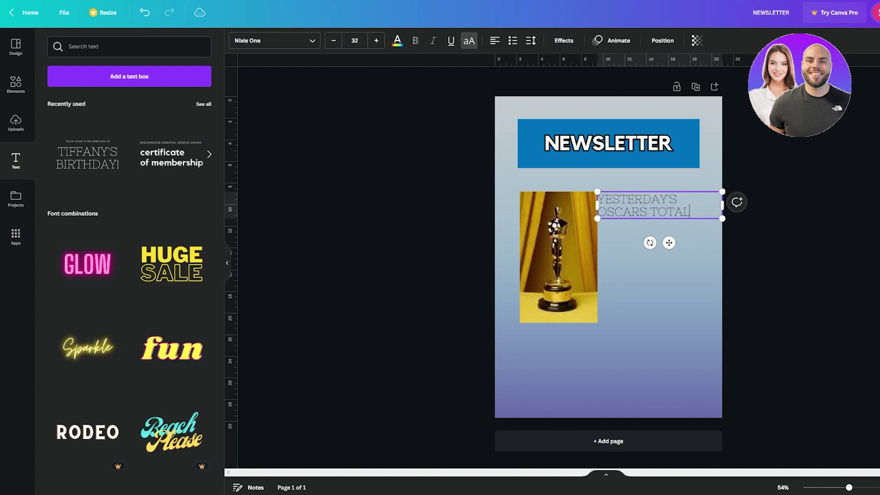
type("LY SNUBBED ")
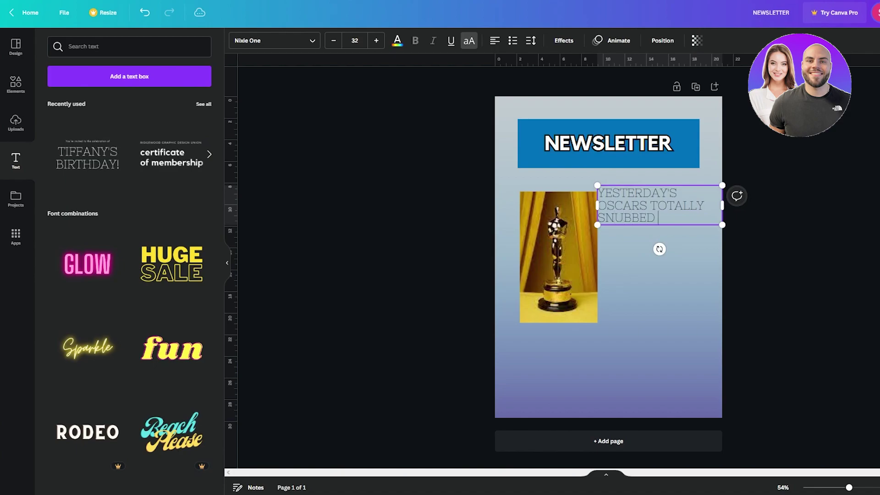
type("THIS FOLLOWIN")
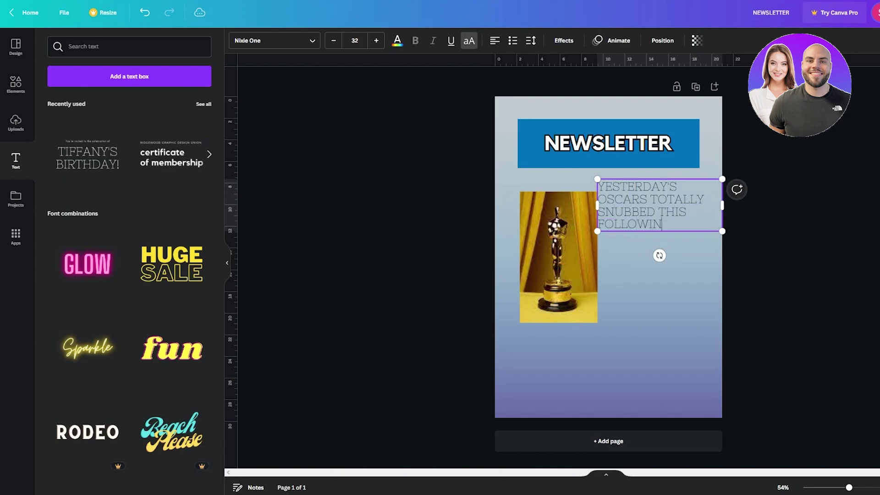
type("G ACTOR, SEE W")
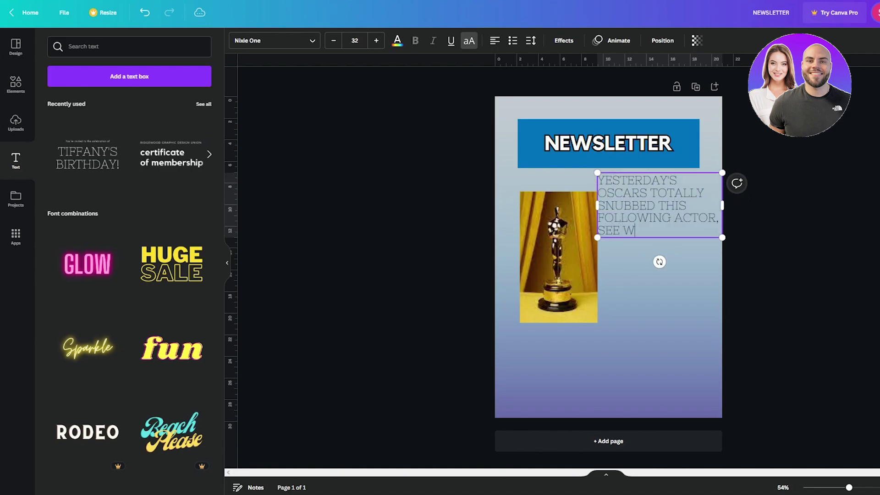
type("AHT HE HAS TO SAY")
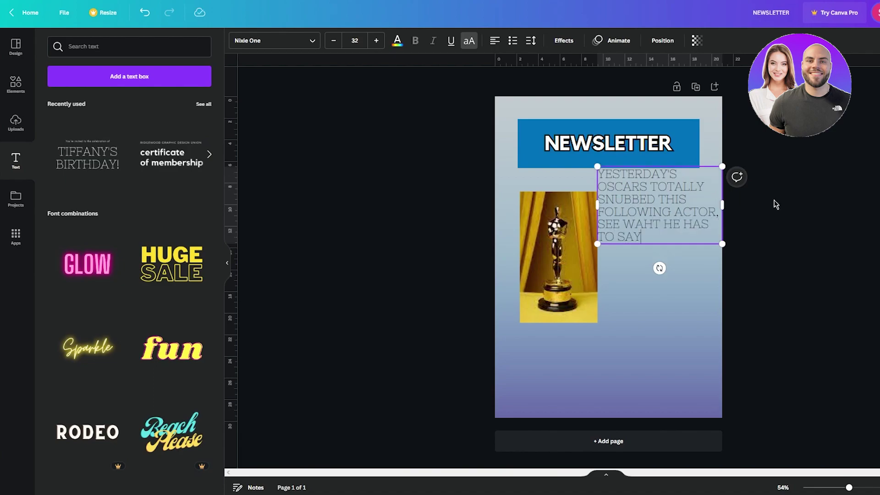
Step: Move the Oscars paragraph down beside the trophy photo so their upper edges line up
left_click_drag(694, 186, 708, 225)
left_click(709, 224)
left_click(660, 308)
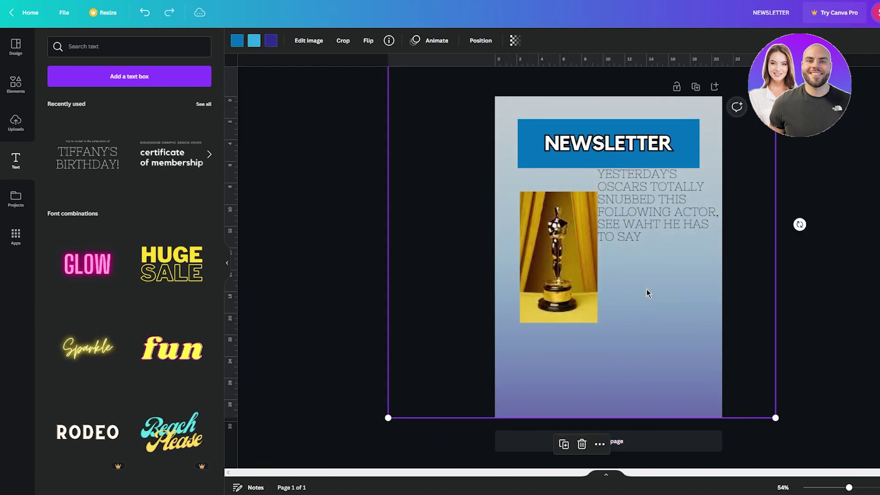
left_click(653, 193)
left_click_drag(654, 194, 654, 219)
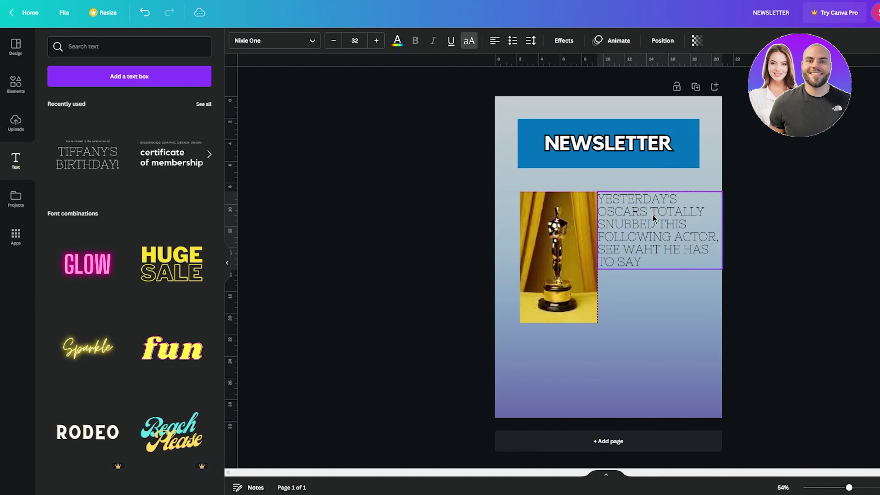
Step: Set the Oscars paragraph's font size to 21 and realign its top with the trophy photo
left_click(355, 40)
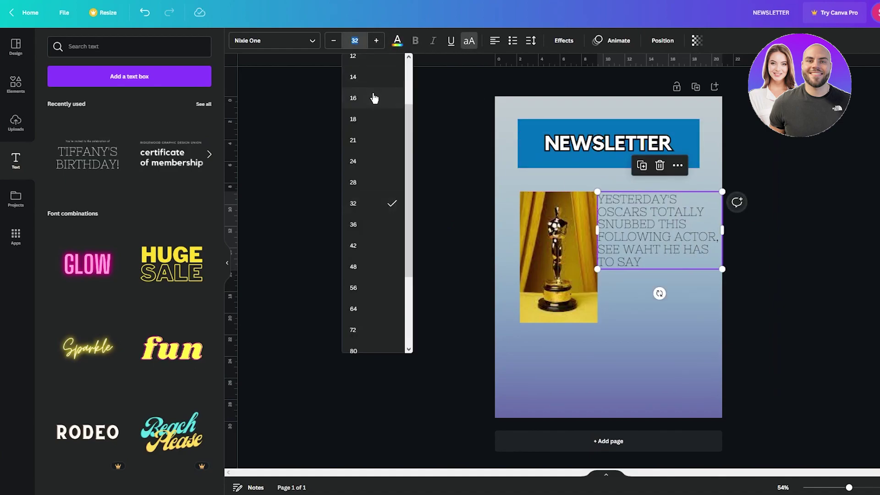
left_click(367, 141)
left_click_drag(651, 230, 650, 210)
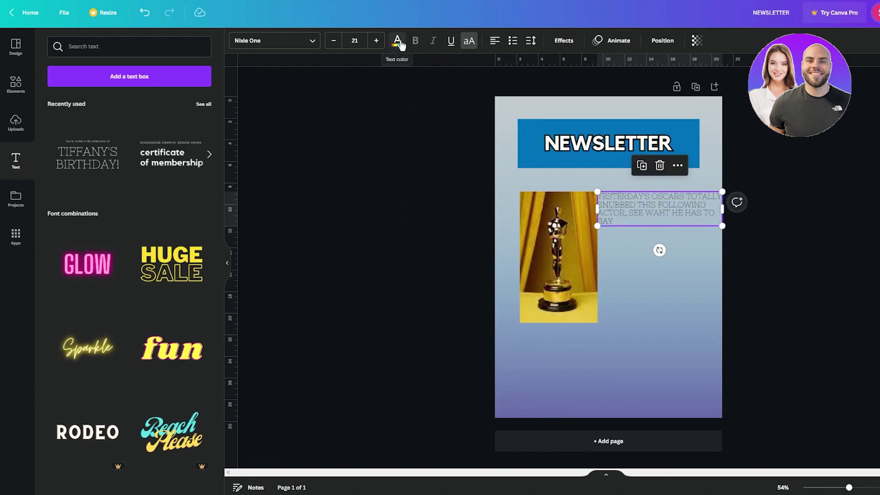
Step: Turn off all-uppercase for the Oscars paragraph, realign it with the photo's upper edge, and set its font to Roboto
left_click(469, 40)
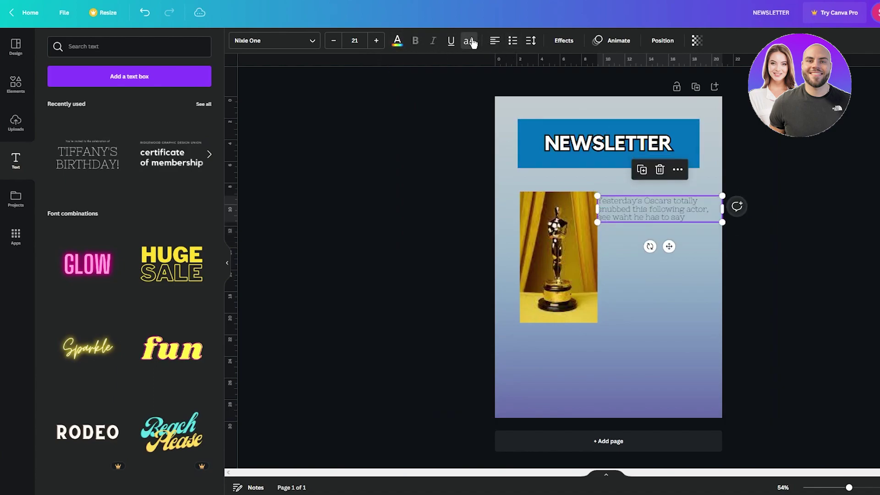
left_click_drag(669, 247, 669, 243)
left_click(294, 43)
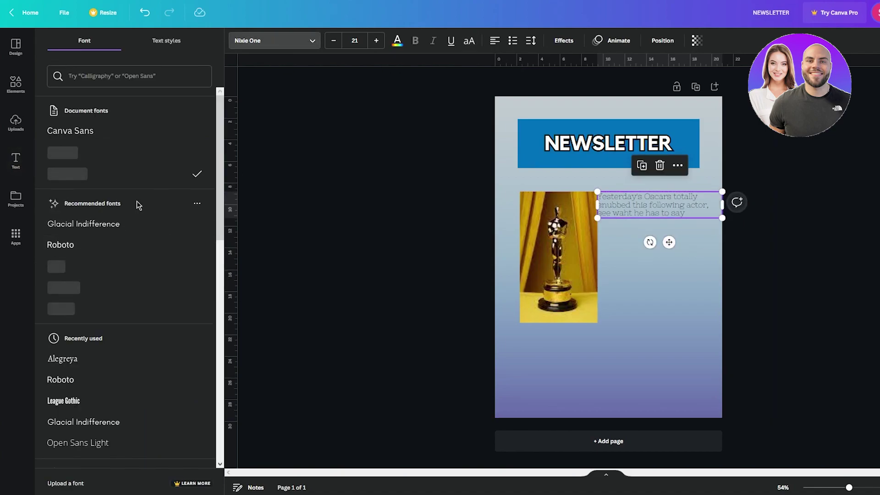
left_click(116, 248)
left_click(758, 205)
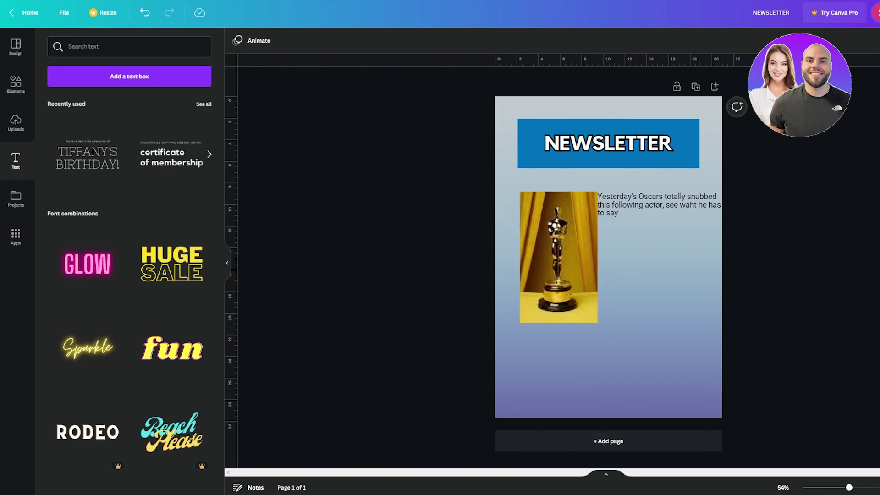
Step: Check the newsletter's download options and close them without downloading
left_click(863, 13)
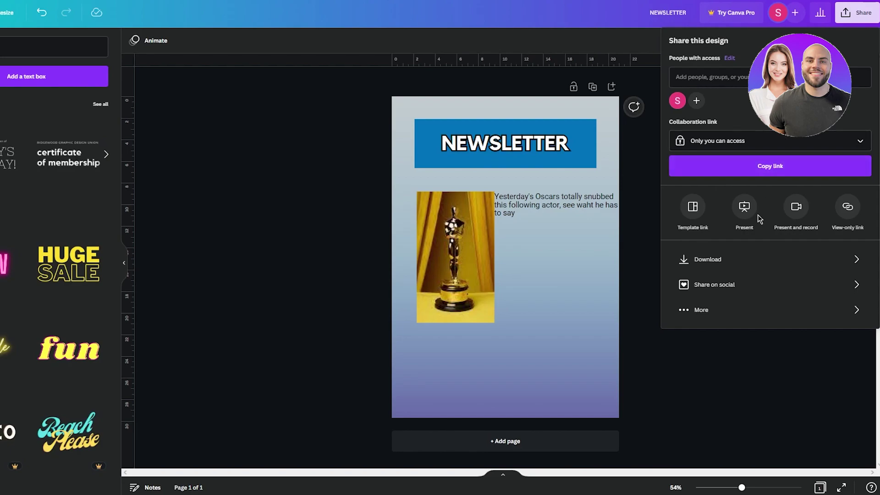
left_click(731, 259)
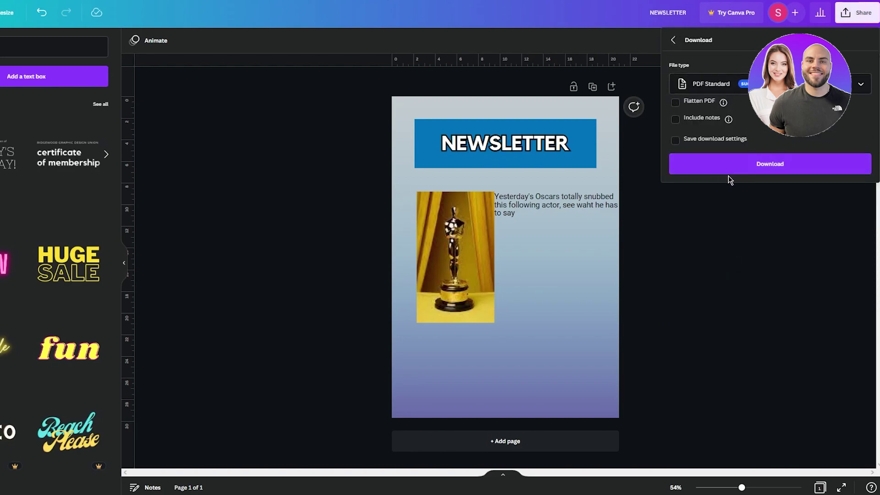
left_click(731, 213)
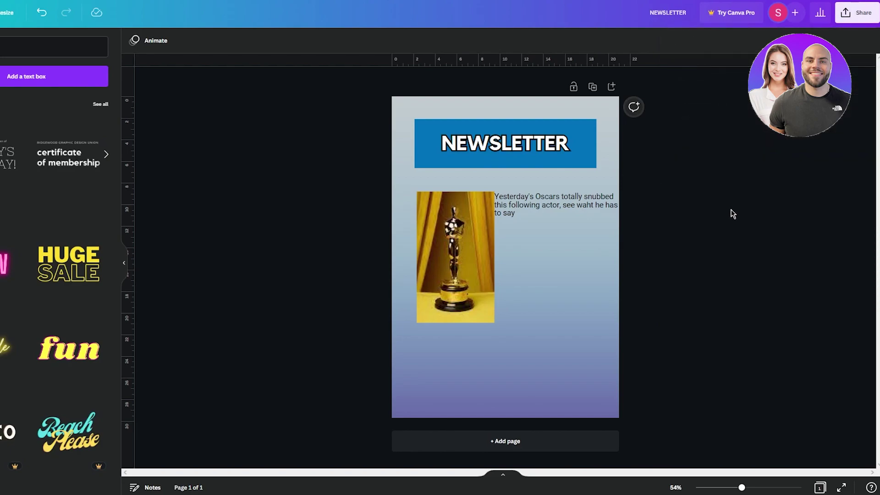